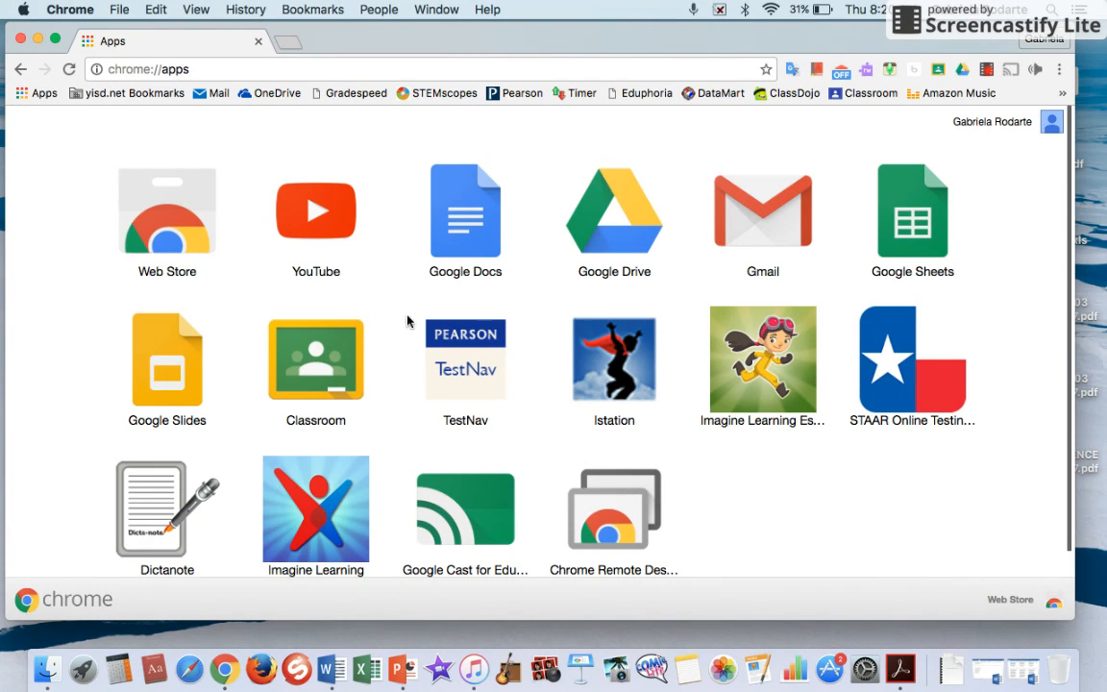
Step: Create a blank Google Docs document from Google Drive and name it Personal Narrative 1
click(631, 225)
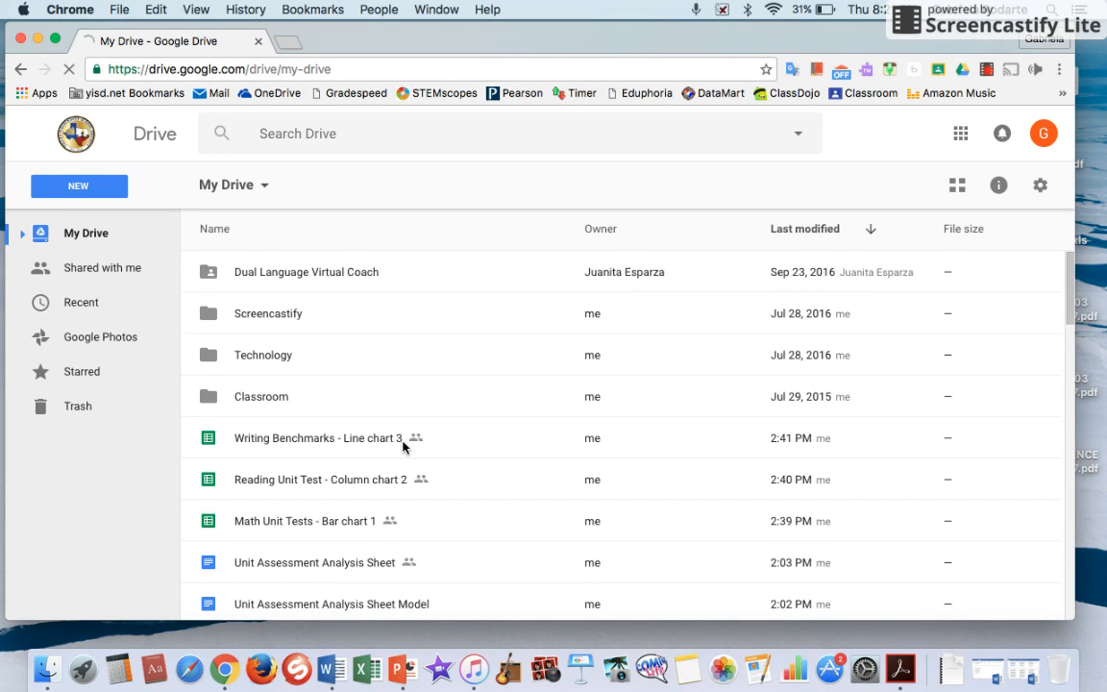
scroll(403, 457, down, 20)
scroll(403, 457, down, 5)
scroll(403, 458, up, 20)
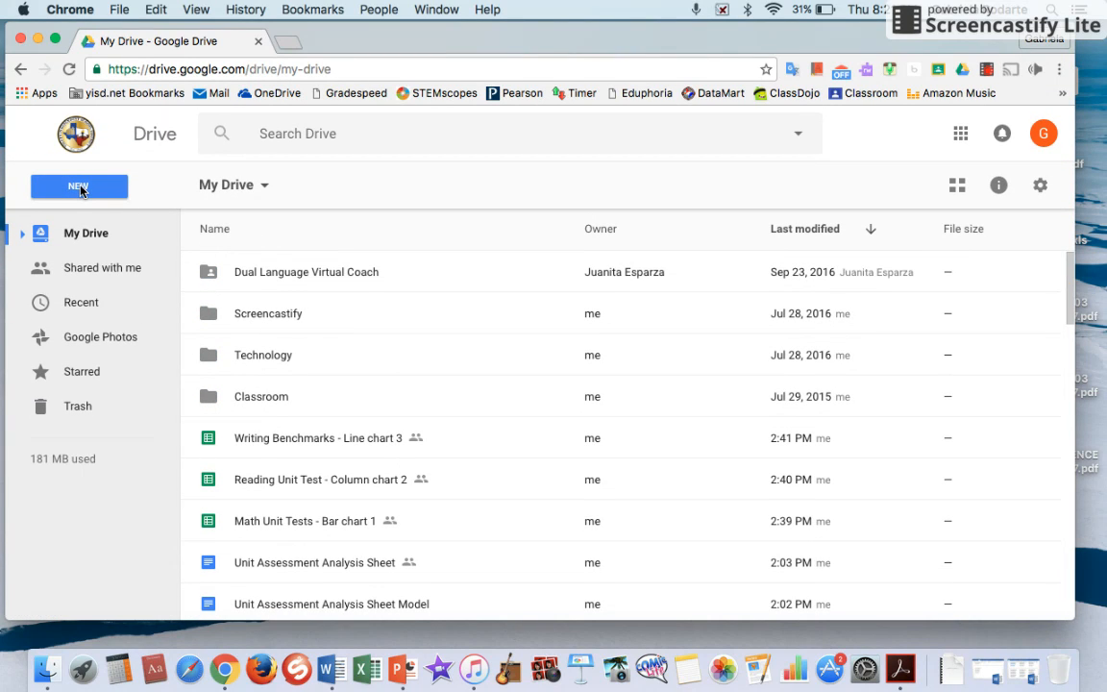
click(80, 188)
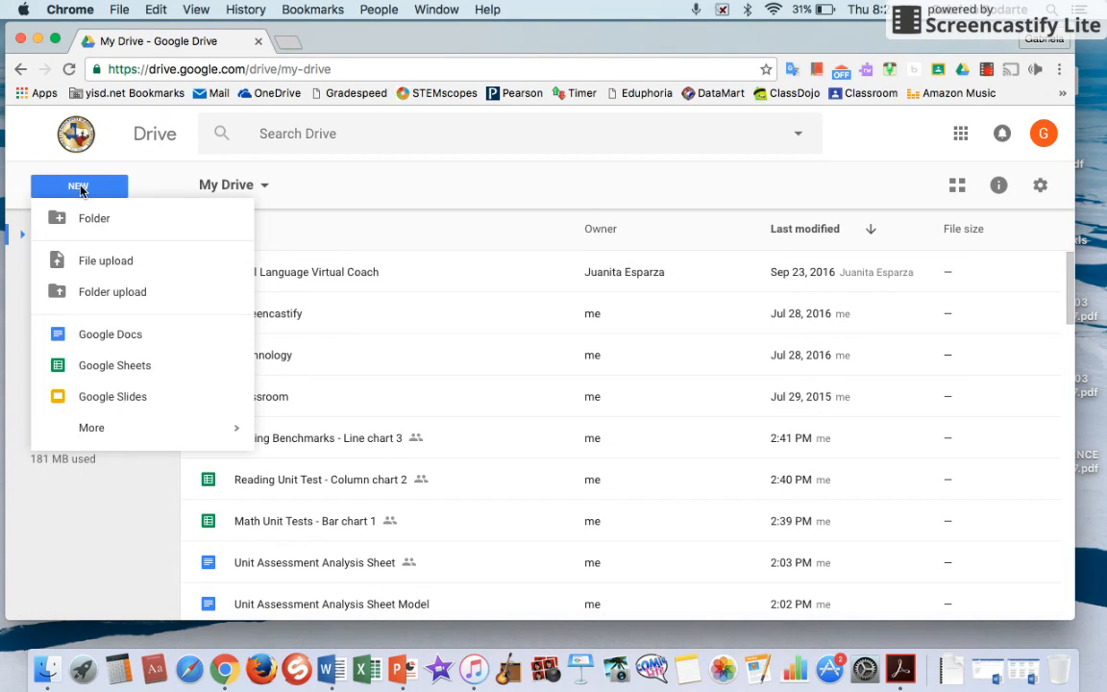
click(81, 341)
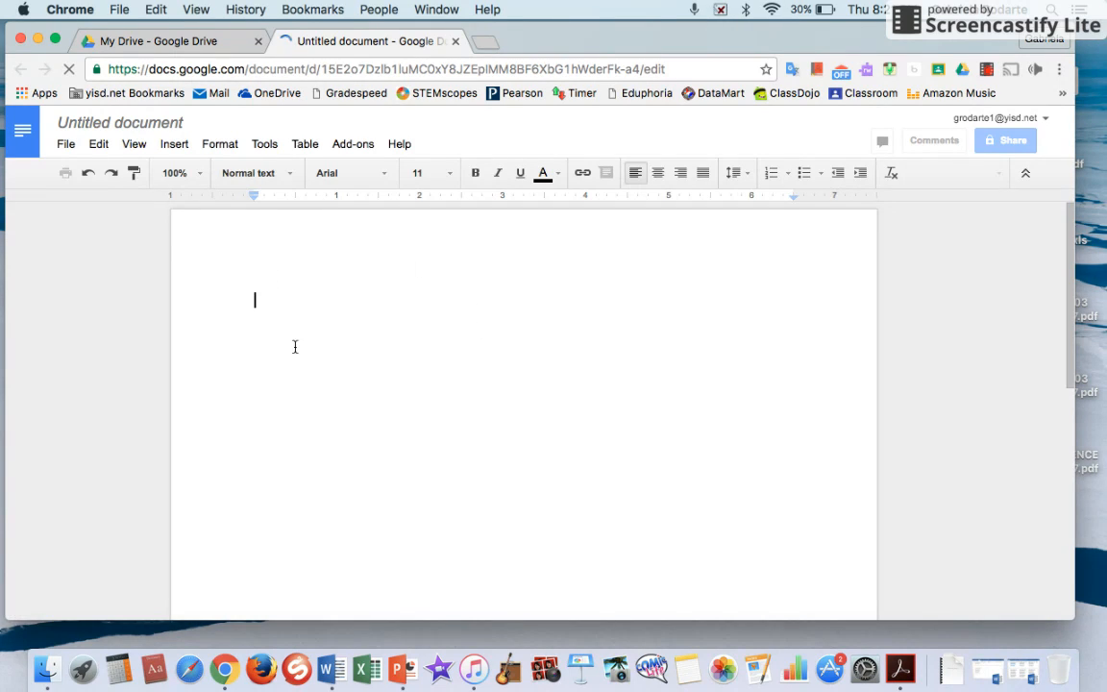
click(125, 119)
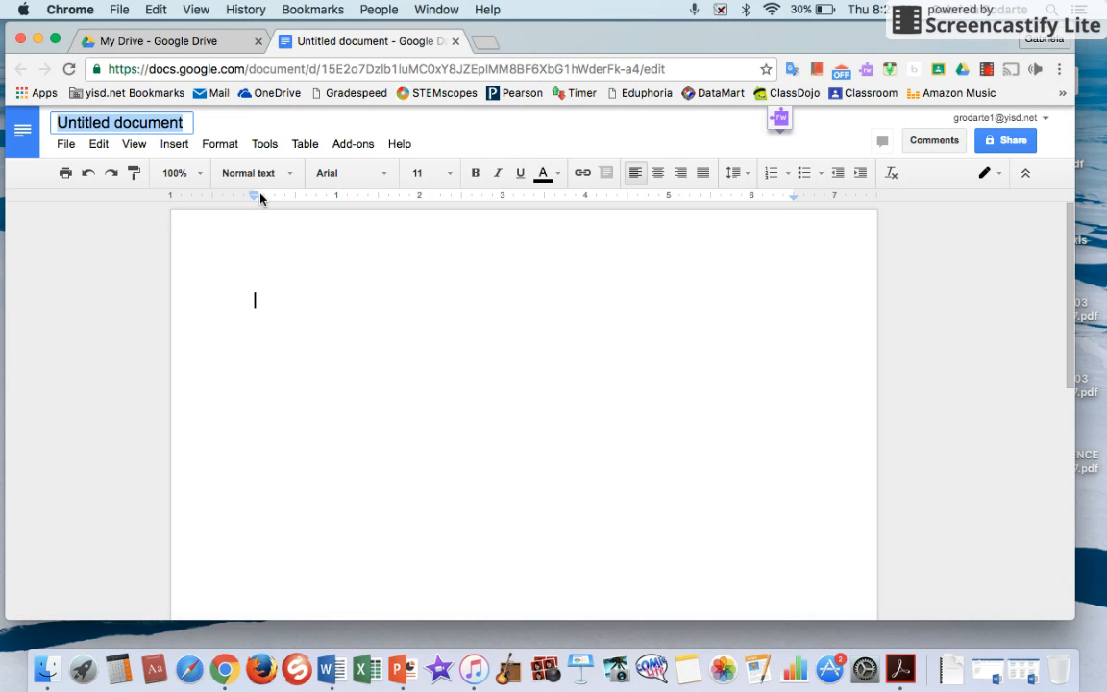
text(Personal Narrative 1)
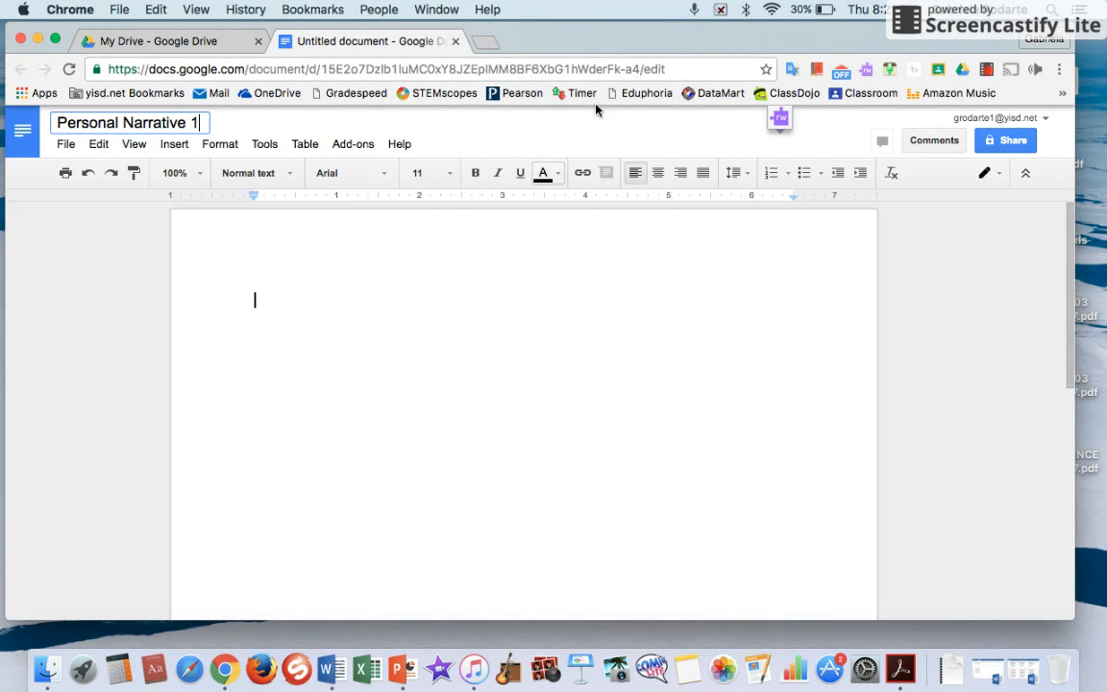
click(385, 174)
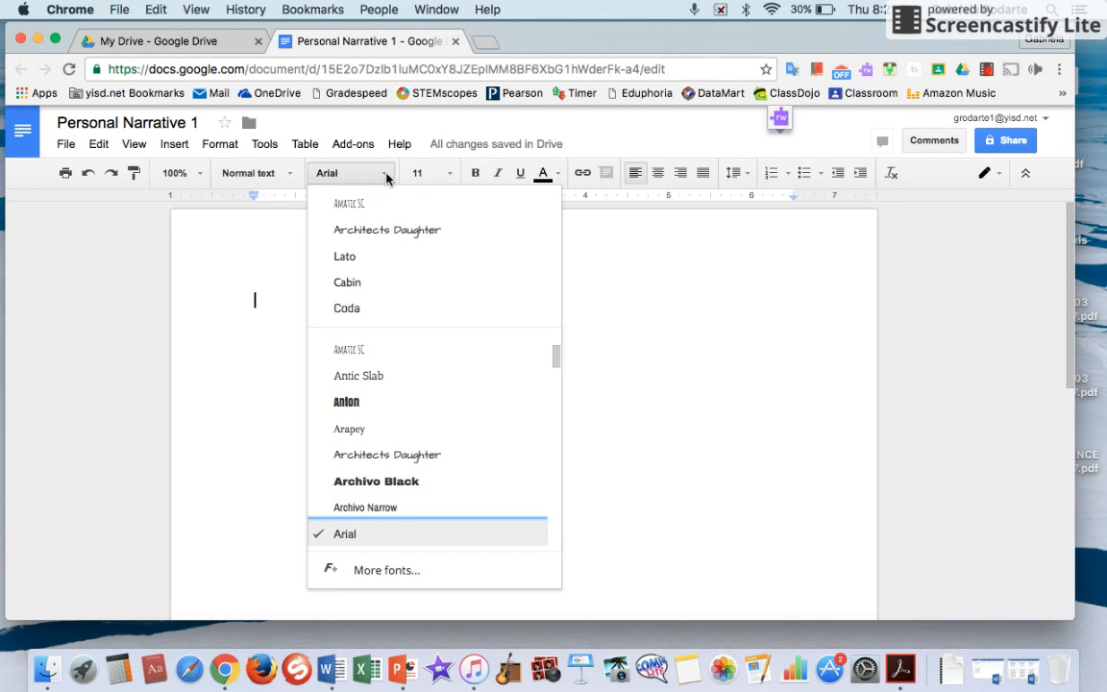
click(386, 176)
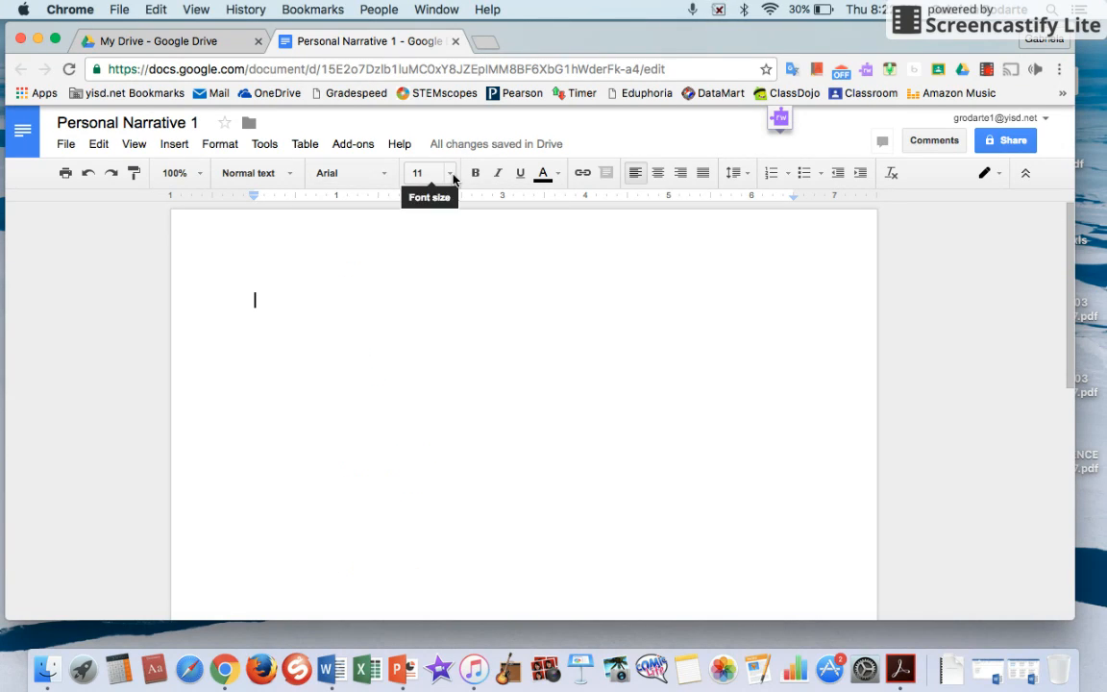
click(451, 174)
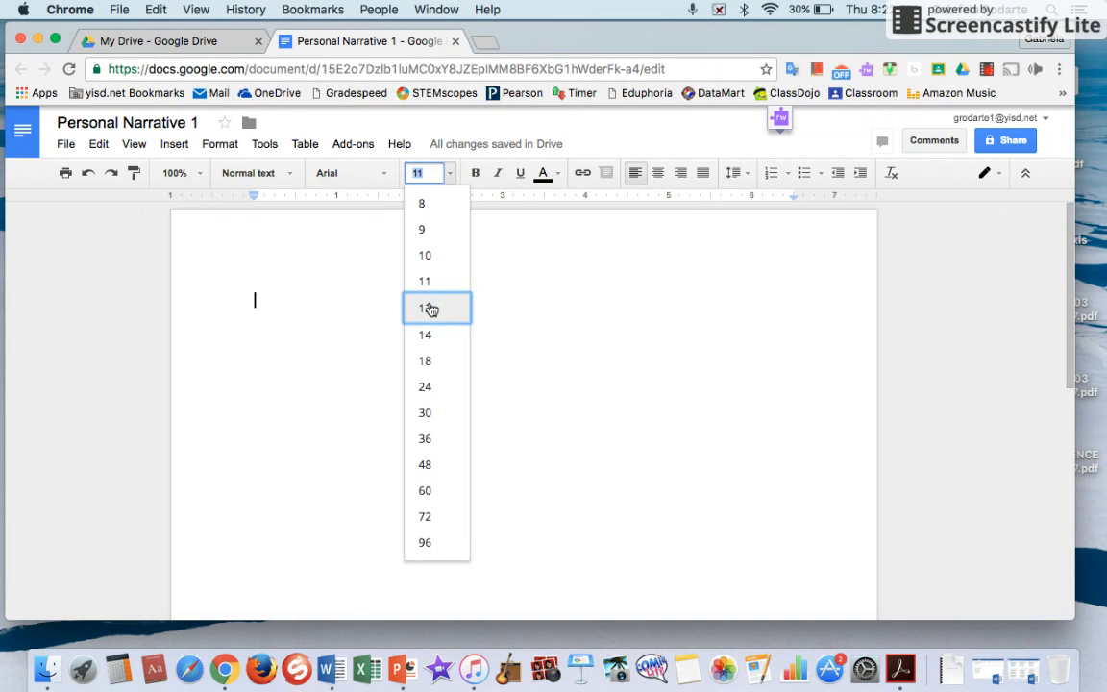
click(513, 270)
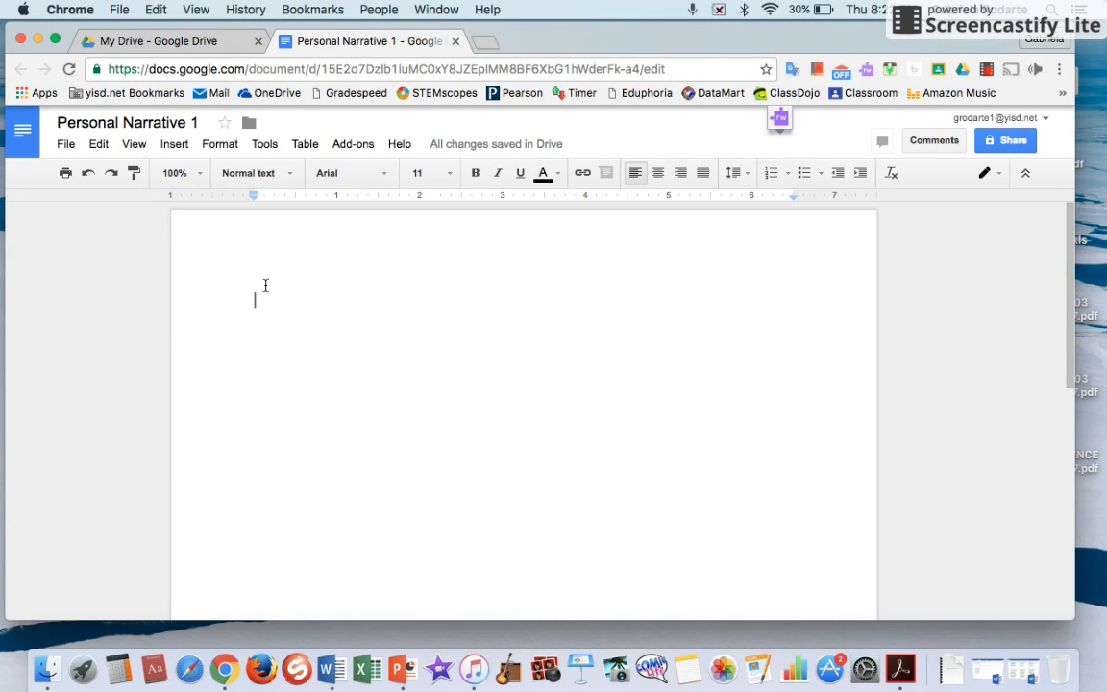
Step: Enter the labels Name and Date on the document's first line, with eight tab spaces between them
text(Name)
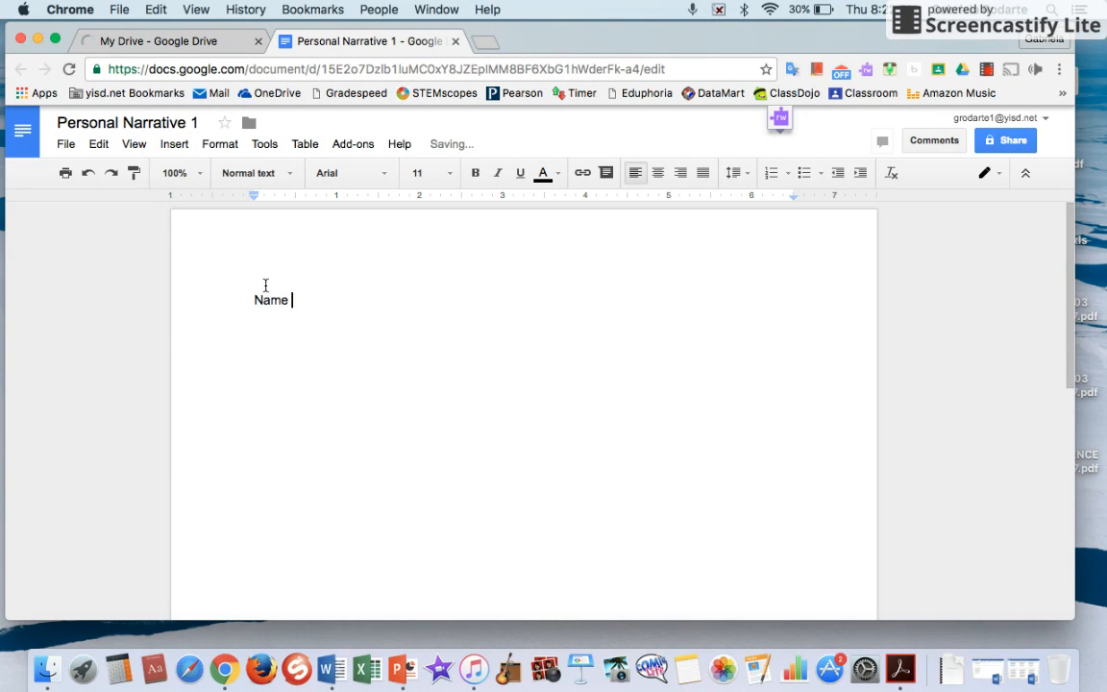
key(Tab)
key(Tab)
key(Tab)
key(Tab)
key(Tab)
key(Tab)
key(Tab)
key(Tab)
text(Date)
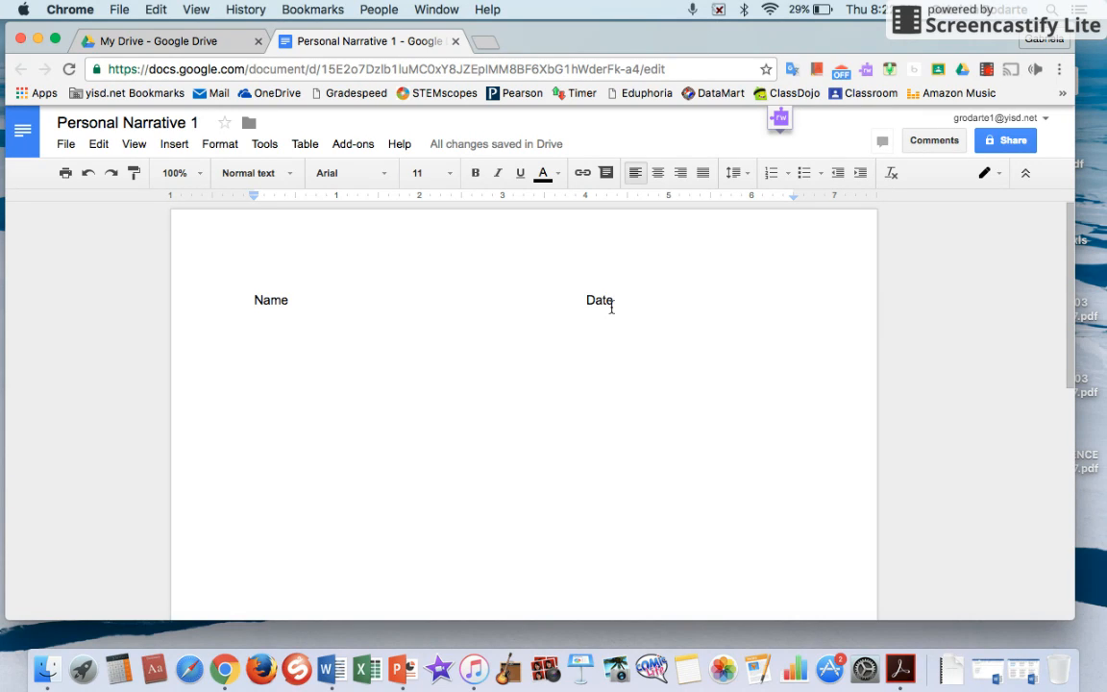
Step: Add a centered line reading Title two lines below the Name and Date line
key(Return)
key(Return)
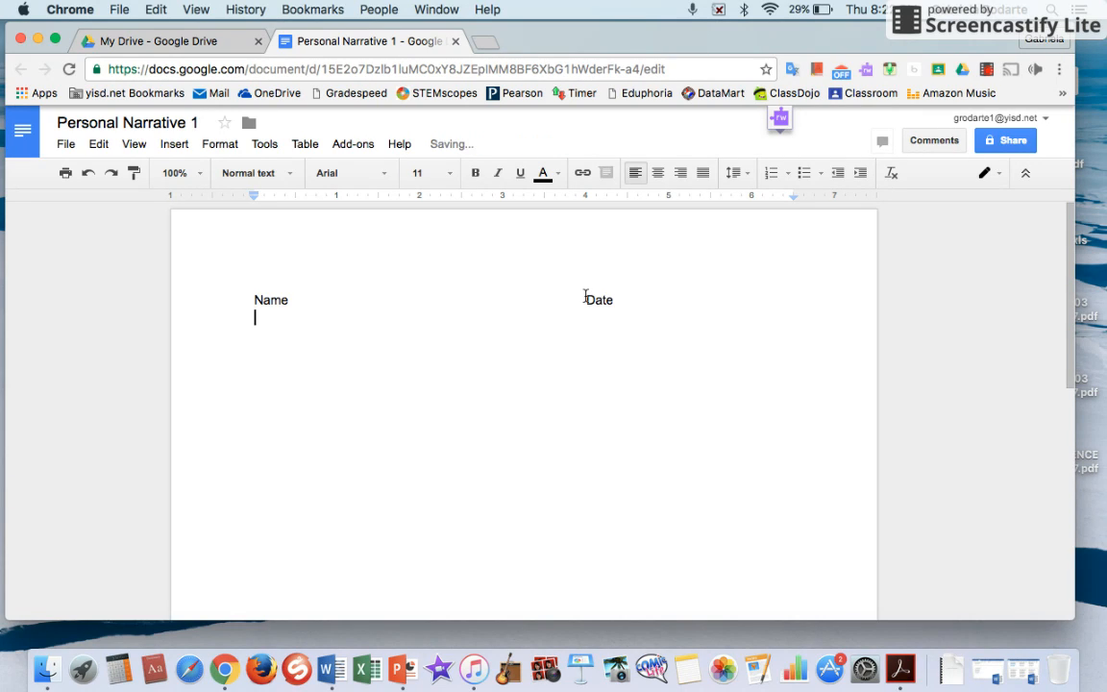
click(655, 174)
text(Title)
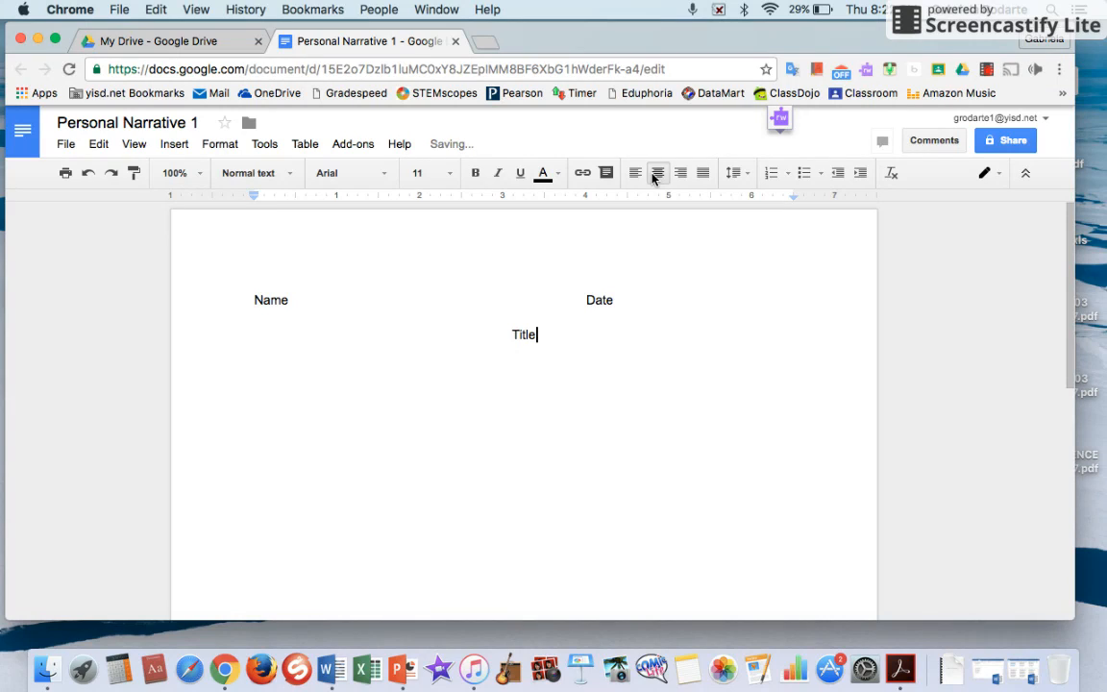
Step: Add a left-aligned line below the title reading "Begin writing here."
key(Return)
click(636, 175)
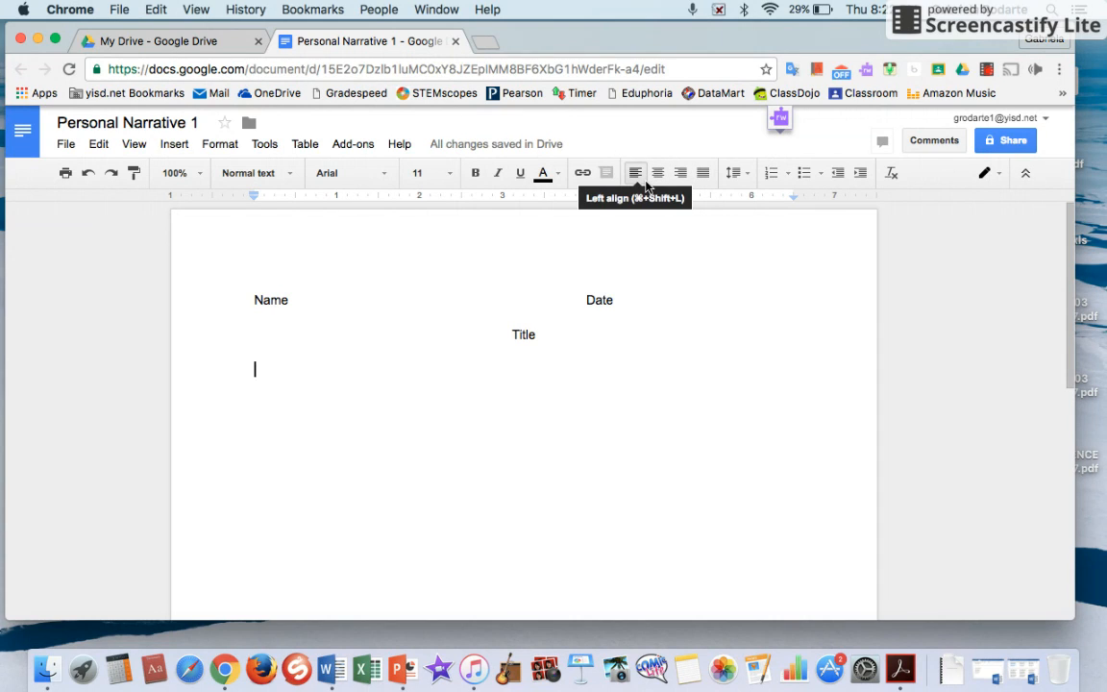
text(Begi)
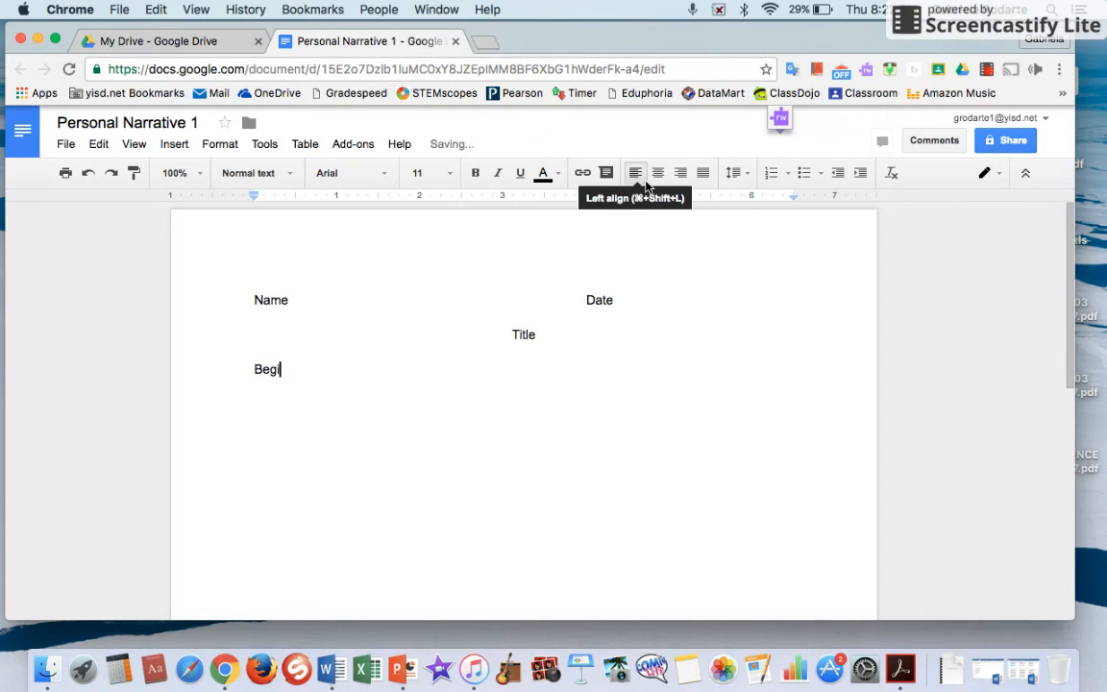
text(n writing here.)
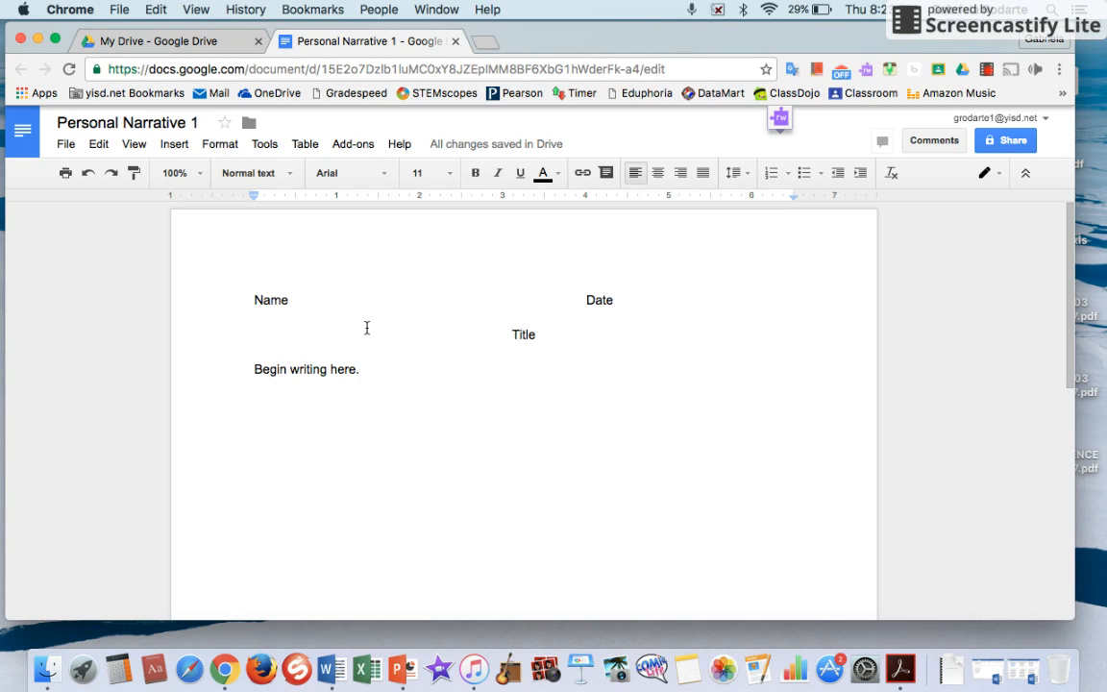
Step: Indent the first line of the "Begin writing here." paragraph, demonstrating undo and redo on the indent
click(255, 373)
key(Tab)
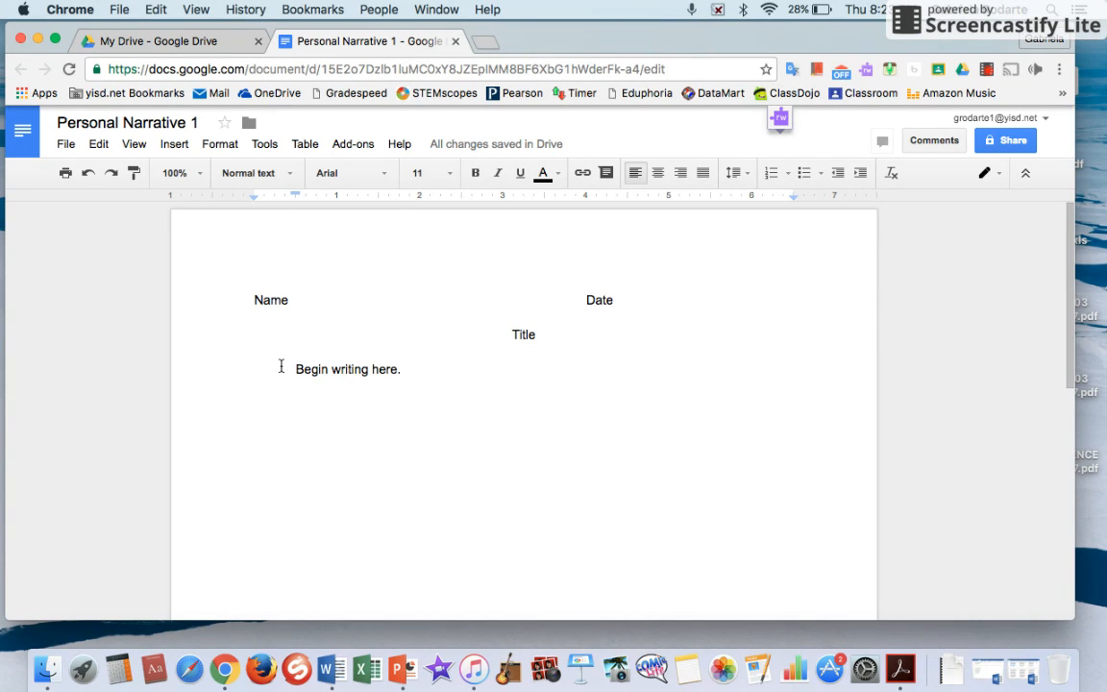
click(89, 173)
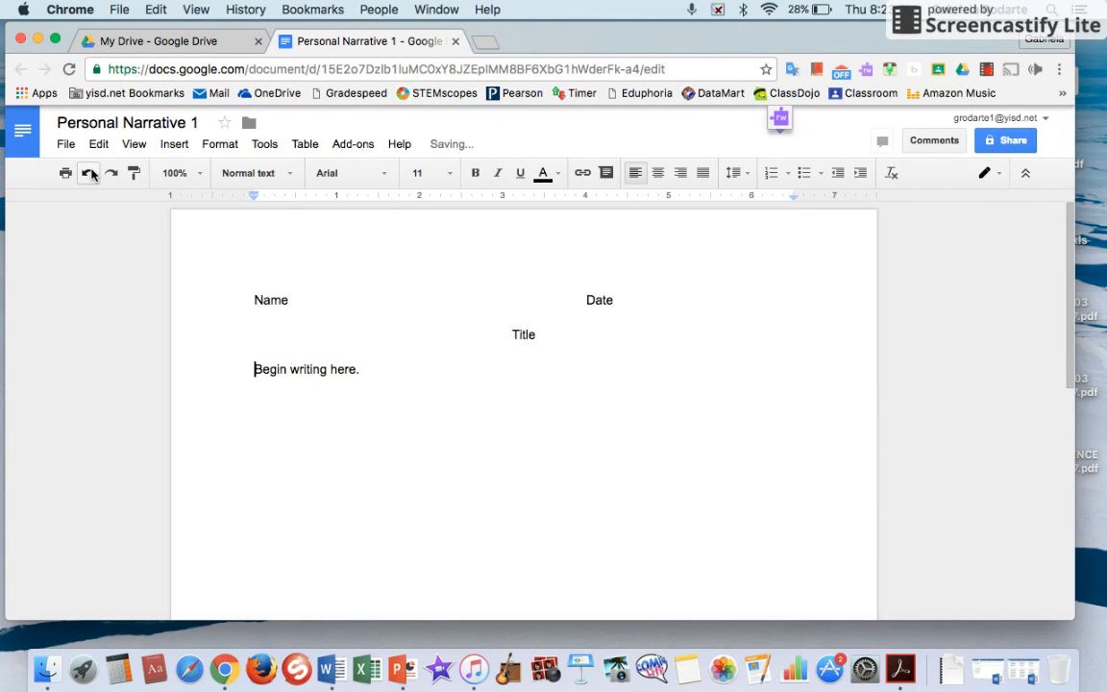
click(110, 172)
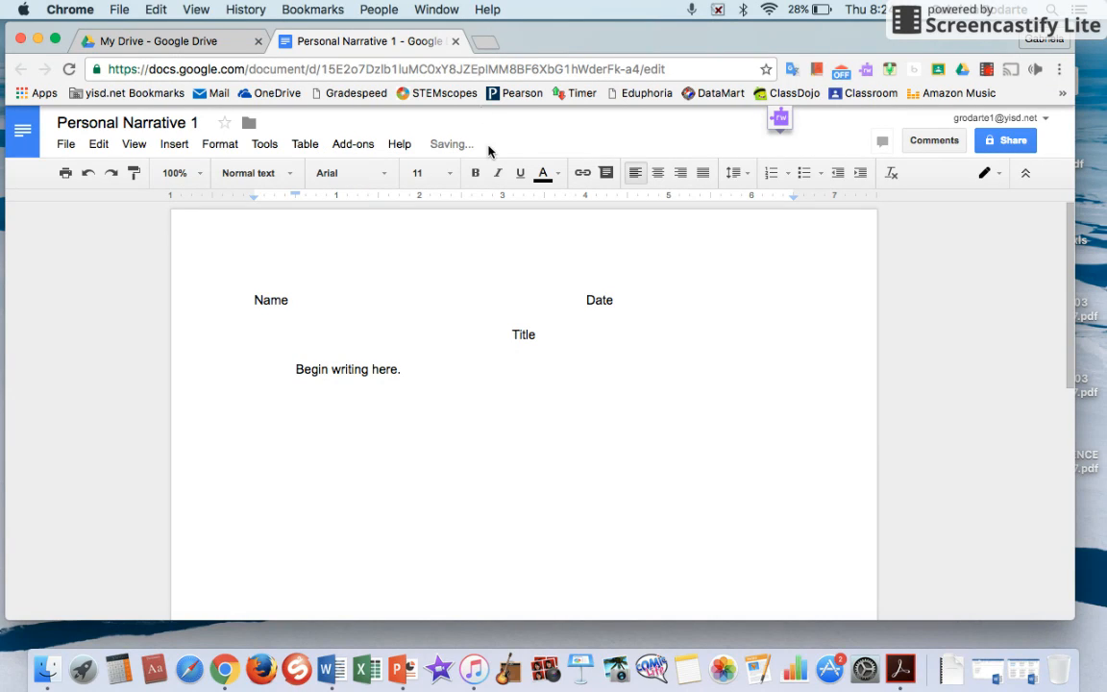
Step: Try to close the Personal Narrative 1 document but stay on the page, and switch back to My Drive
click(455, 41)
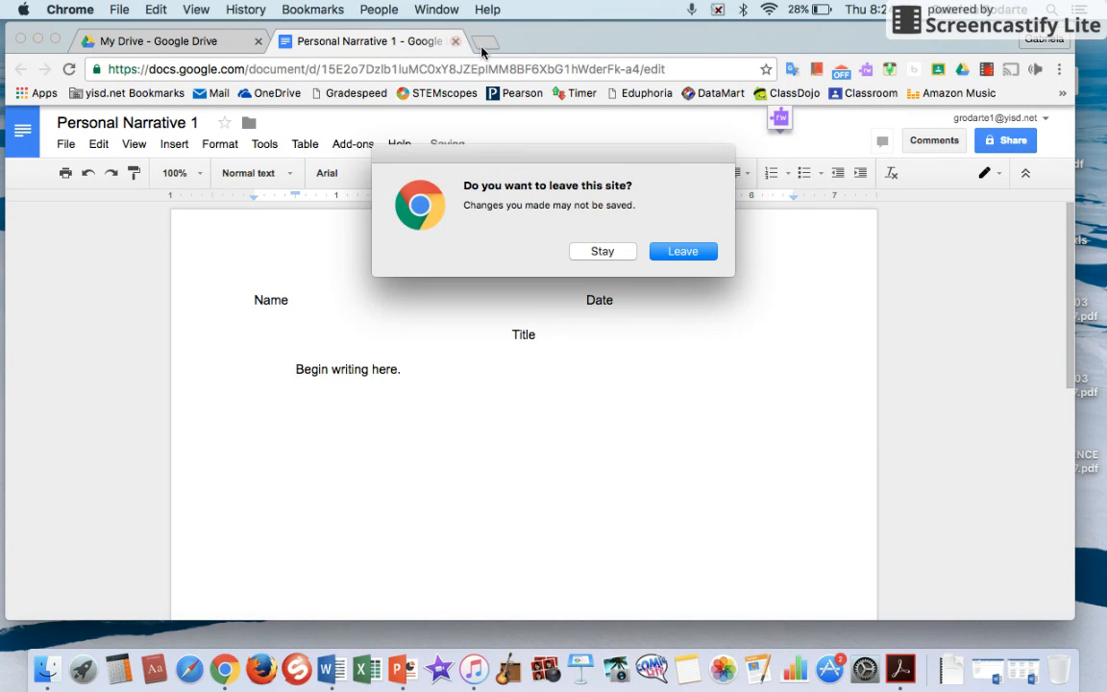
click(620, 255)
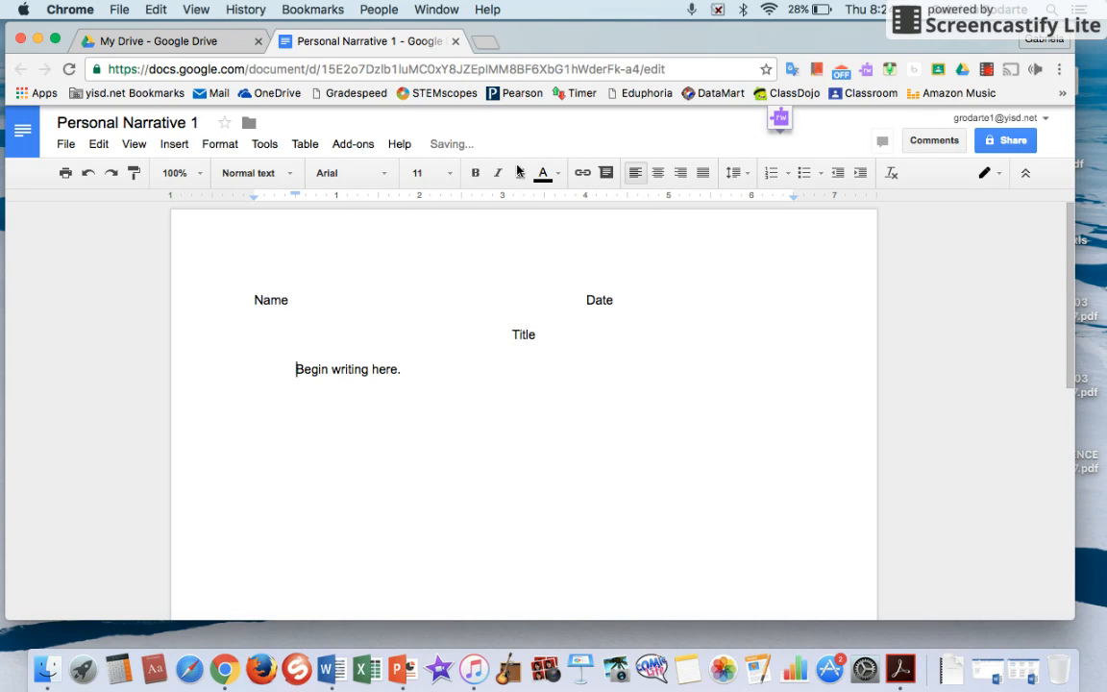
click(219, 43)
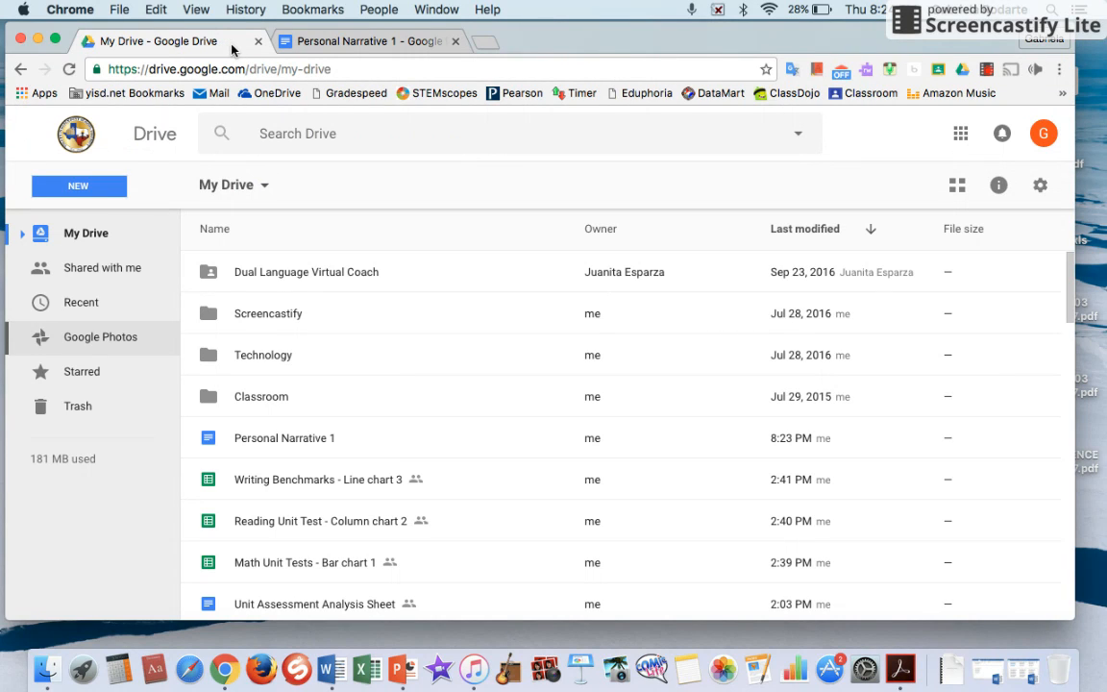
Step: Go to classroom.google.com and open the Practice Class
click(573, 64)
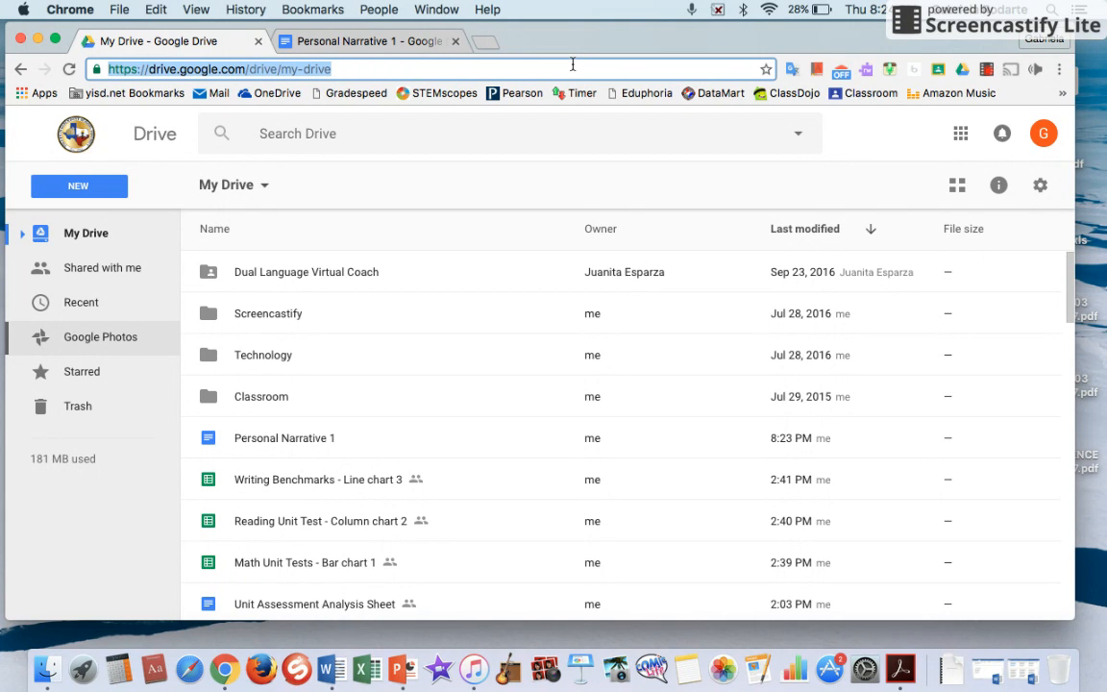
text(classr)
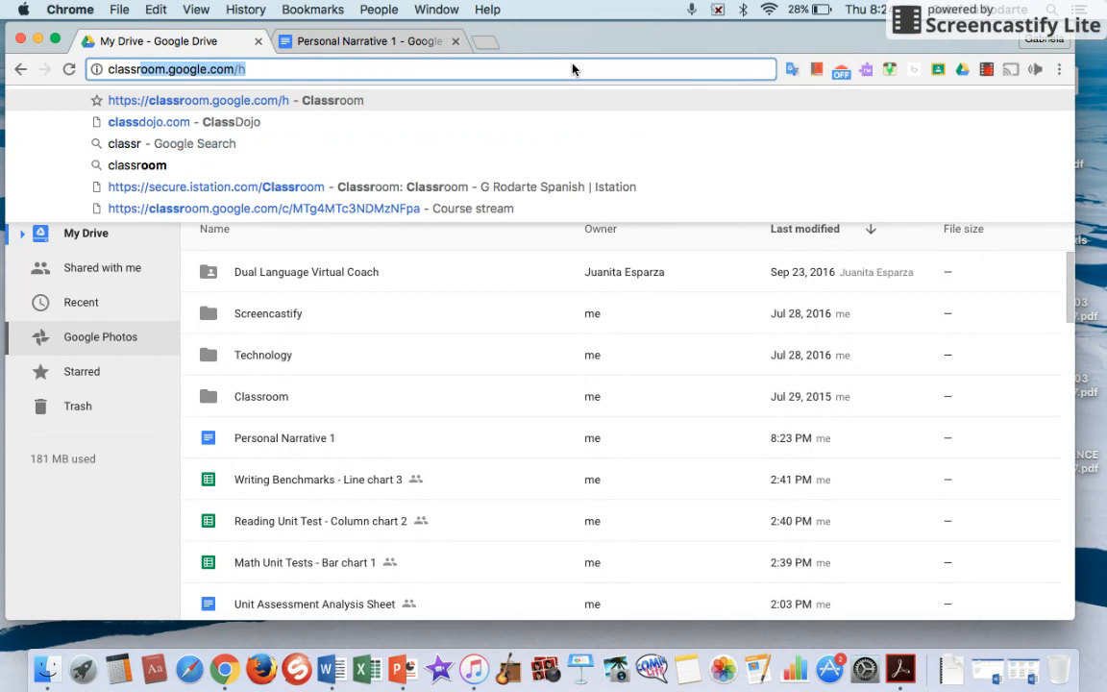
text(oom.google.com)
key(Return)
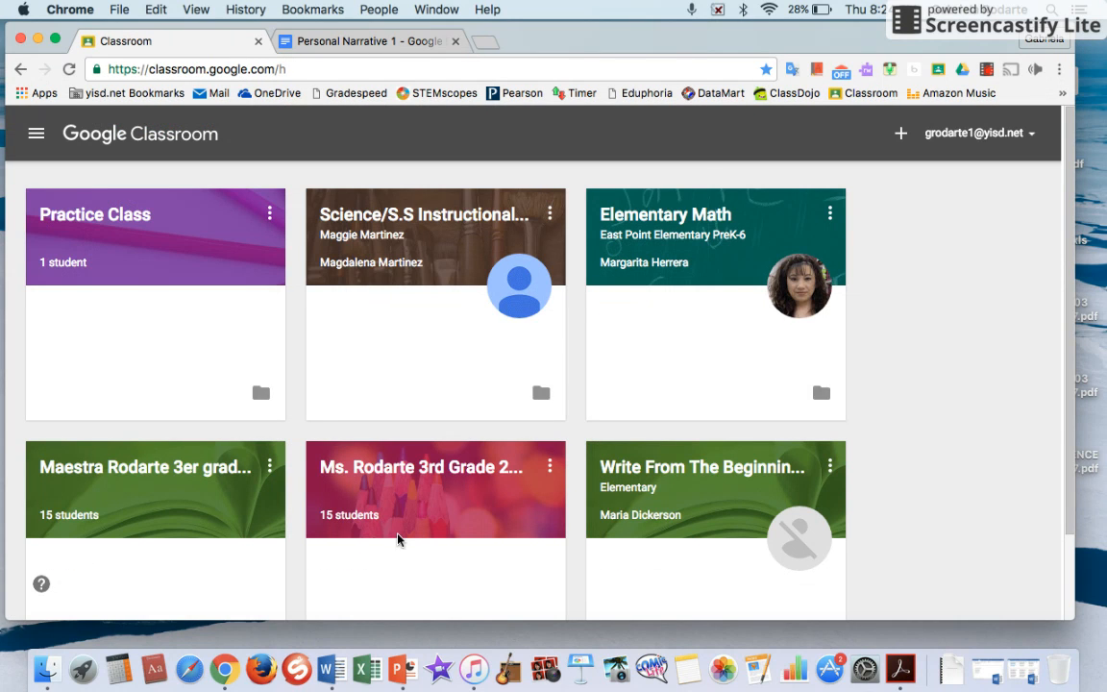
click(128, 215)
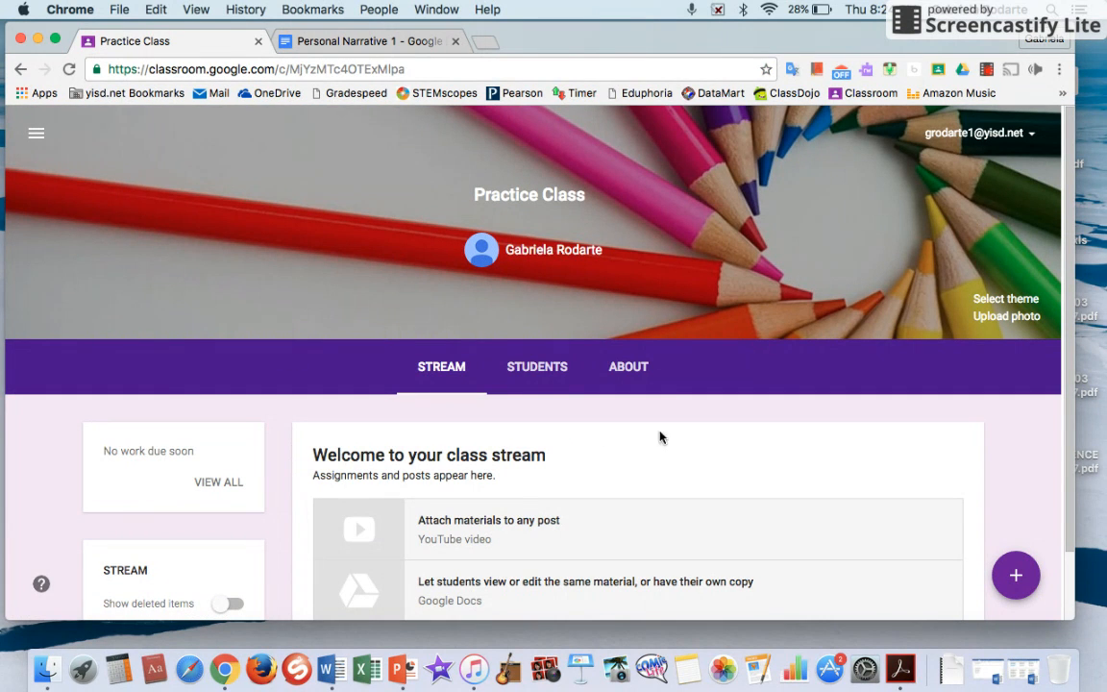
Step: Review the Practice Class's student list and About details, and return to its stream
click(537, 369)
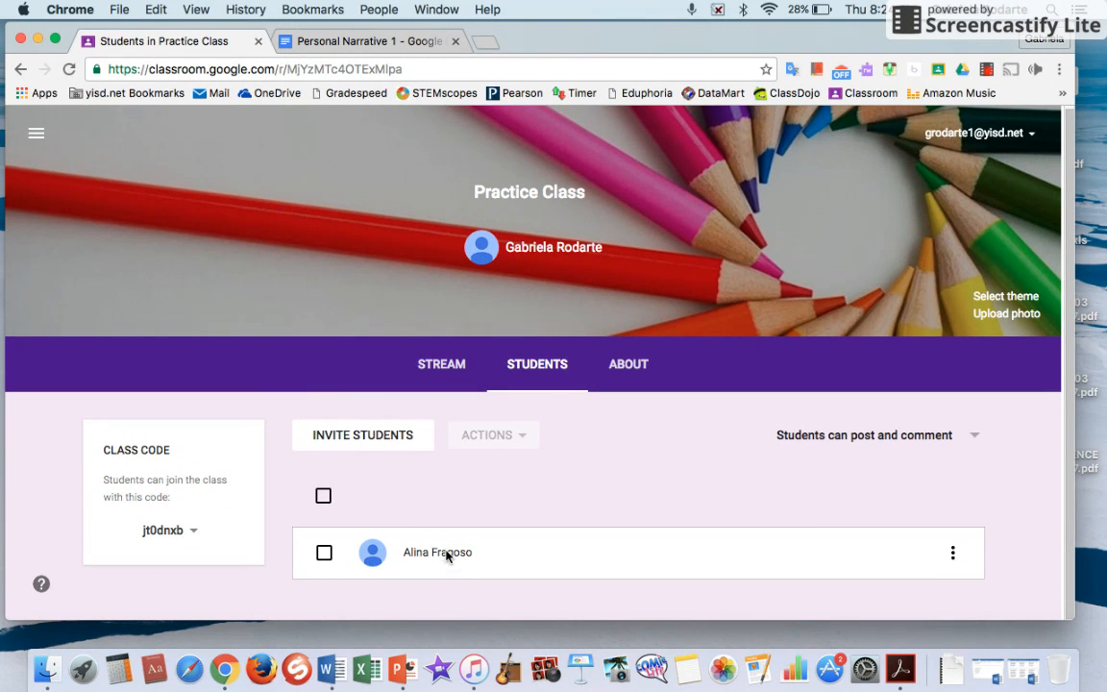
click(644, 372)
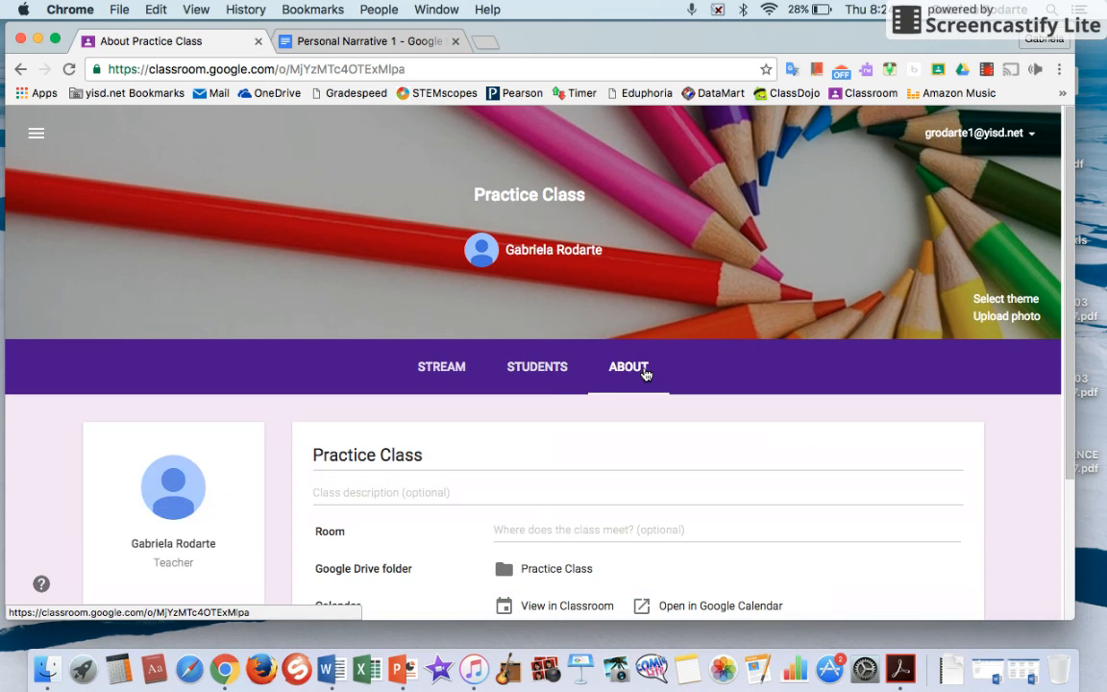
scroll(549, 401, down, 3)
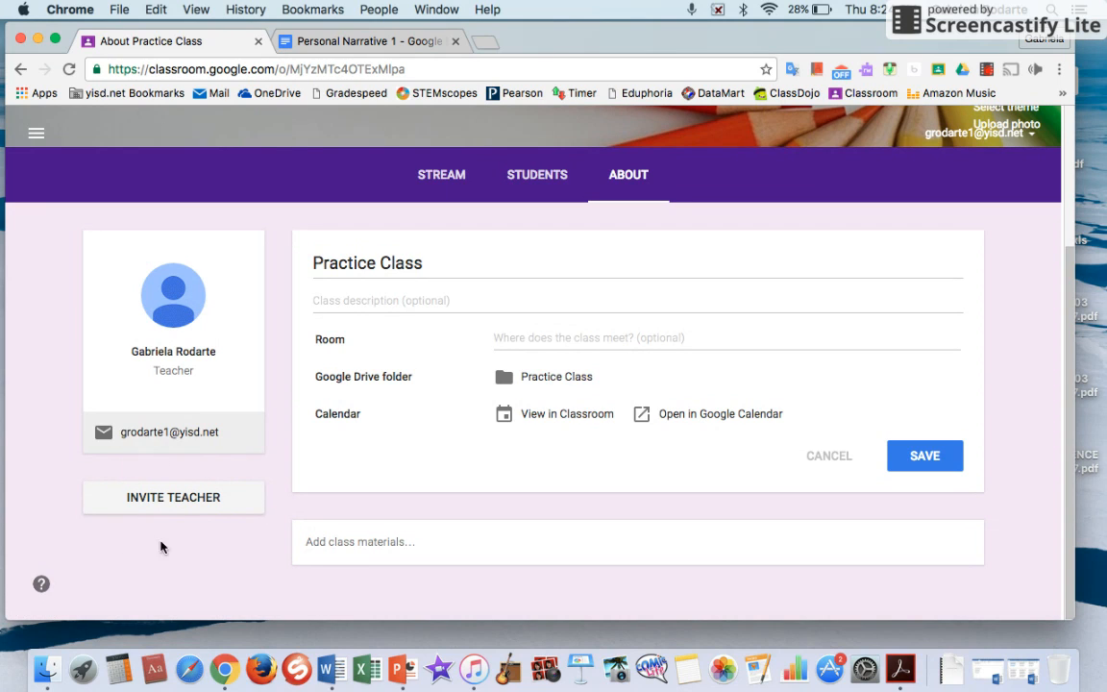
scroll(334, 480, up, 1)
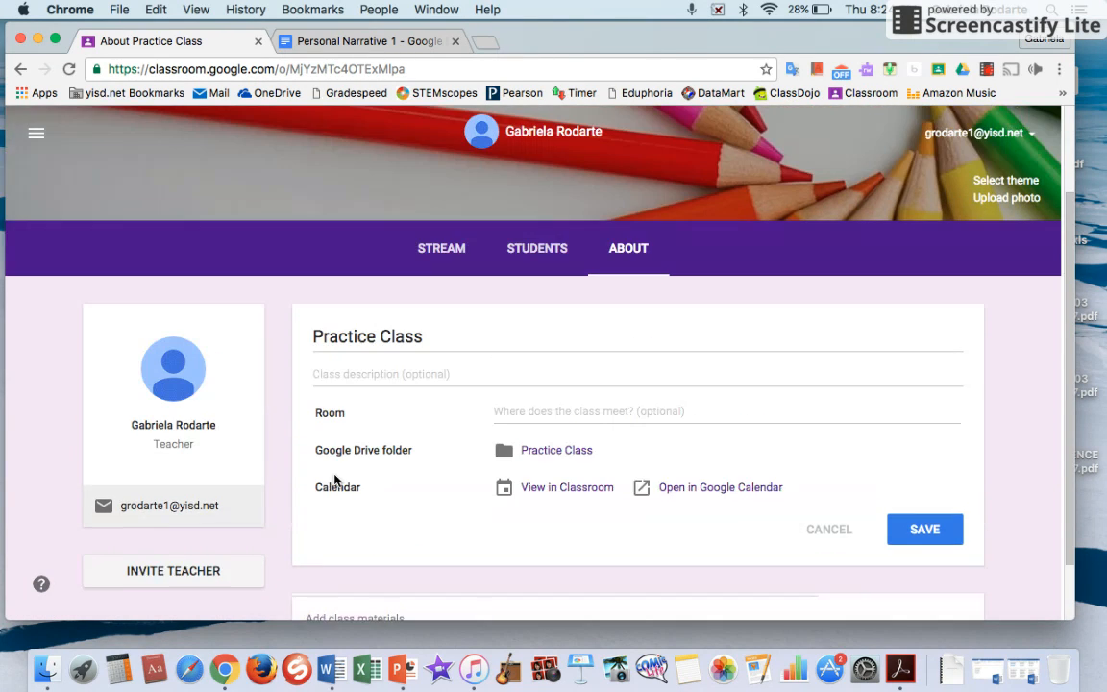
scroll(335, 481, up, 1)
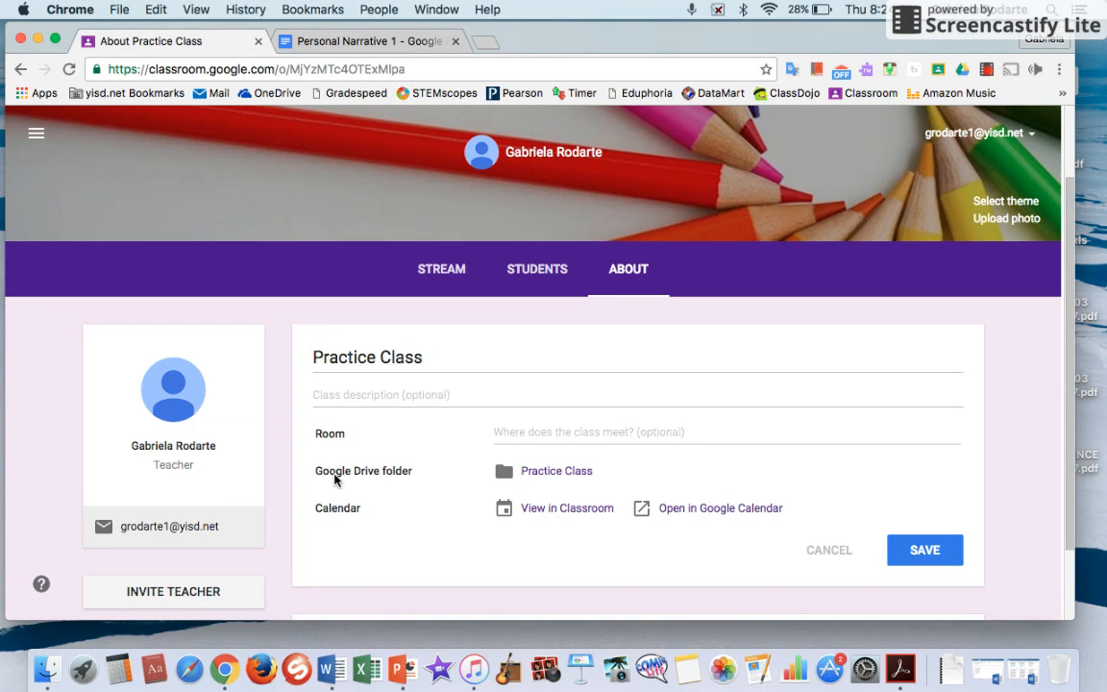
click(448, 273)
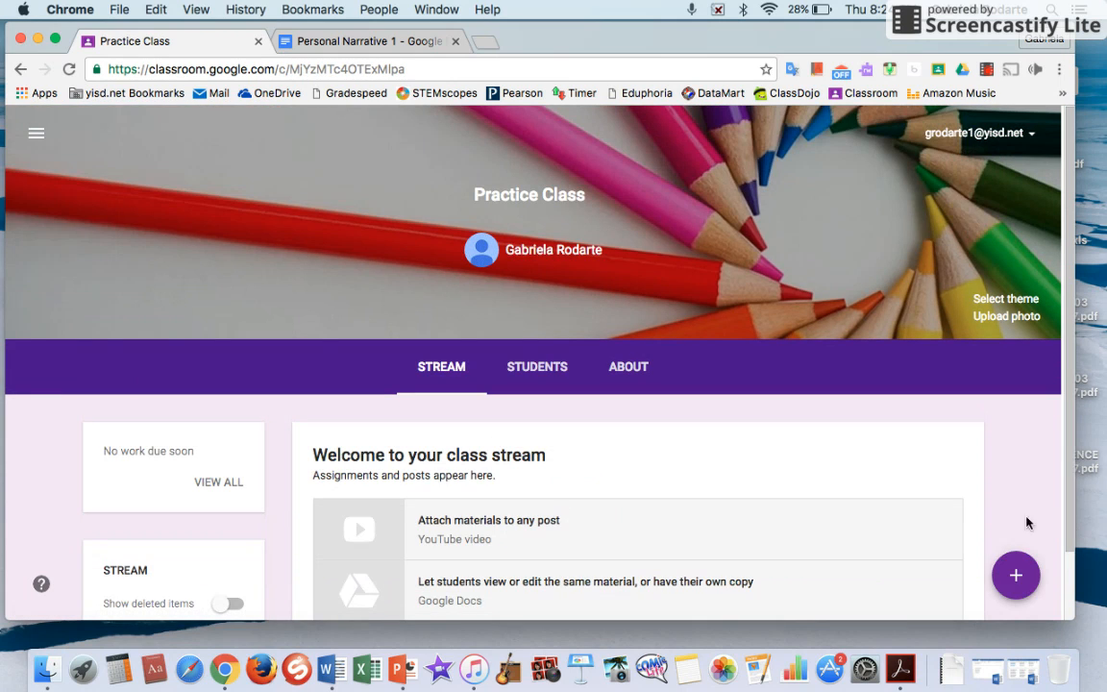
Step: Create a new assignment in the Practice Class titled "Personal Narrative 1"
mouse_move(1016, 577)
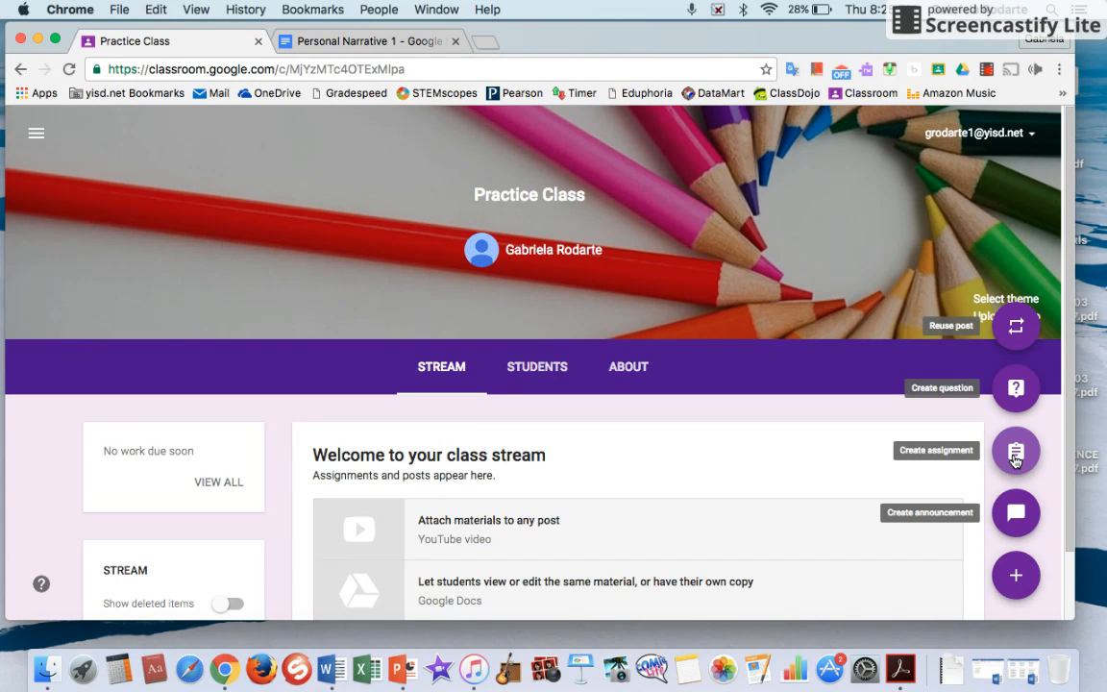
click(1016, 452)
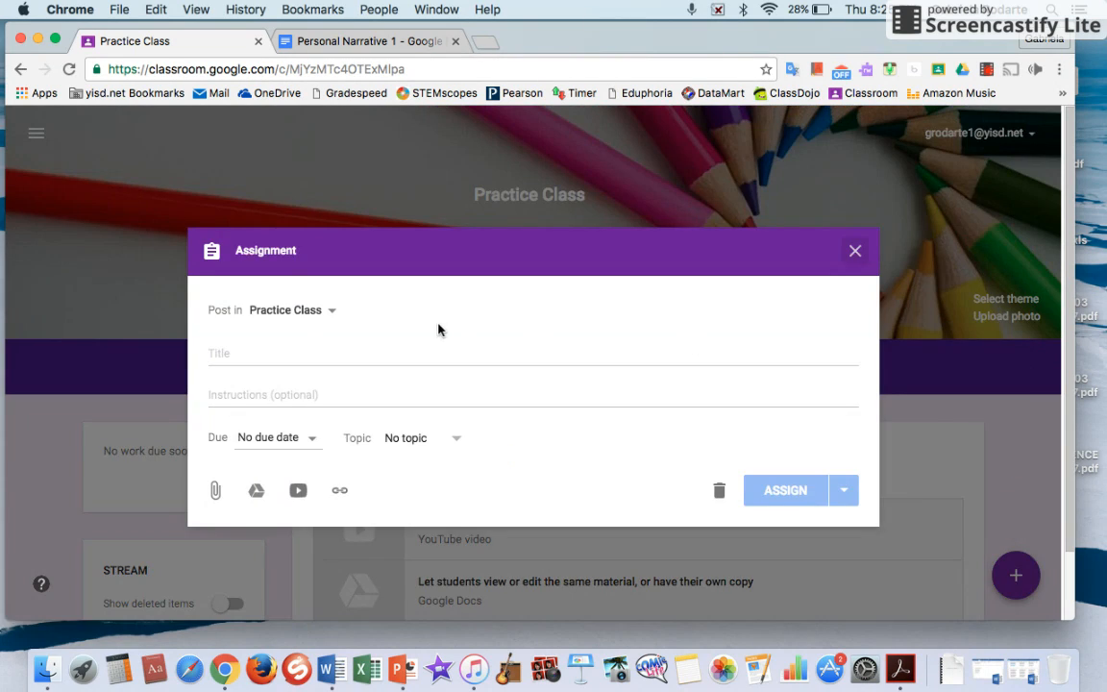
click(321, 352)
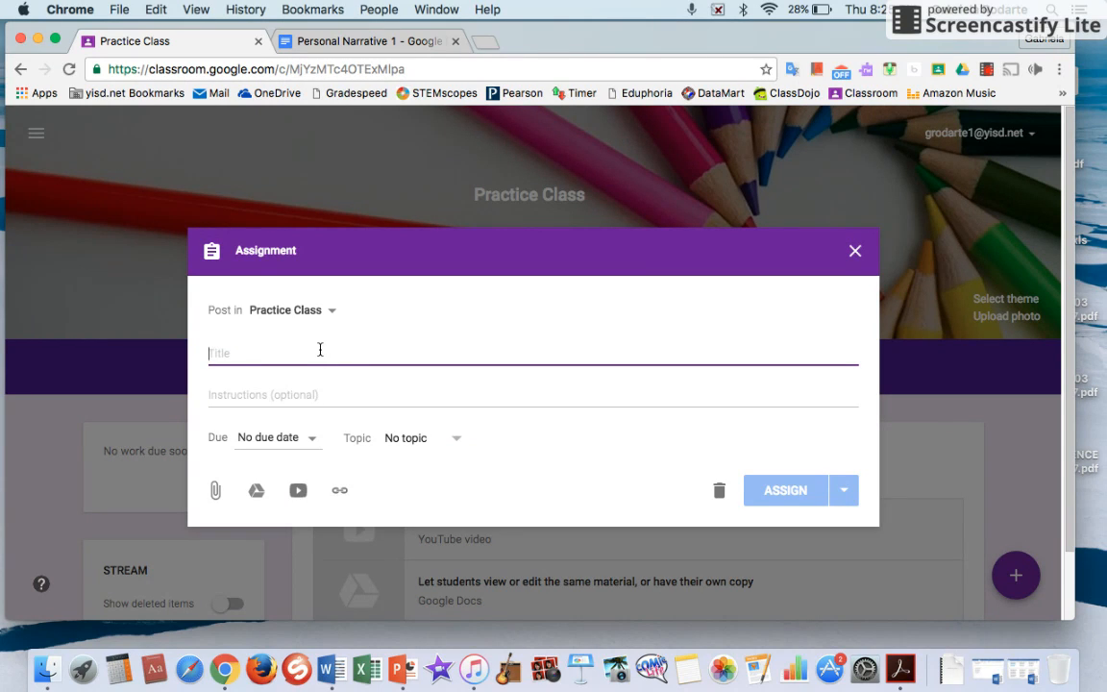
text(Perso)
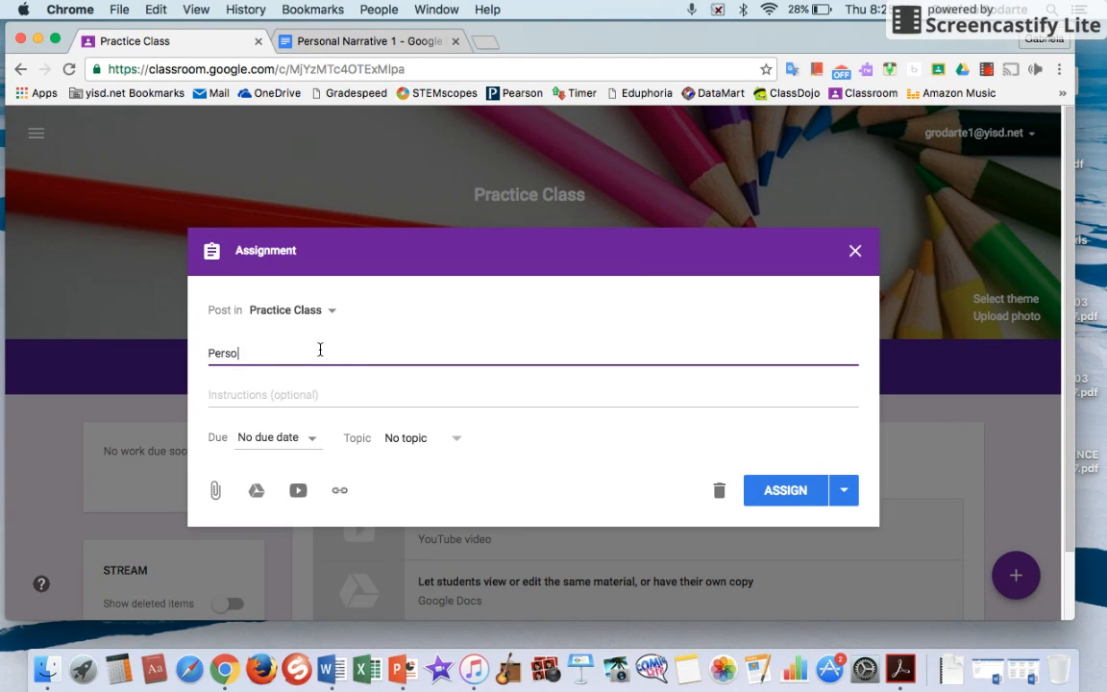
text(nal Narrative 1)
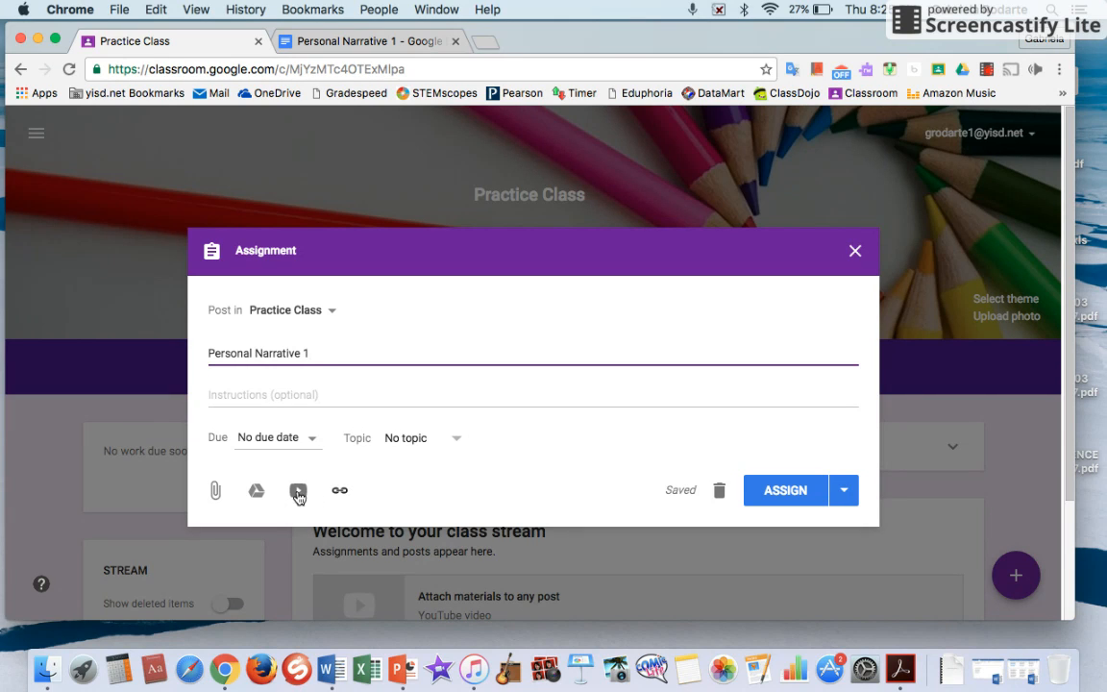
Step: Attach the recent Personal Narrative 1 document from Google Drive and set it to "Make a copy for each student"
click(258, 491)
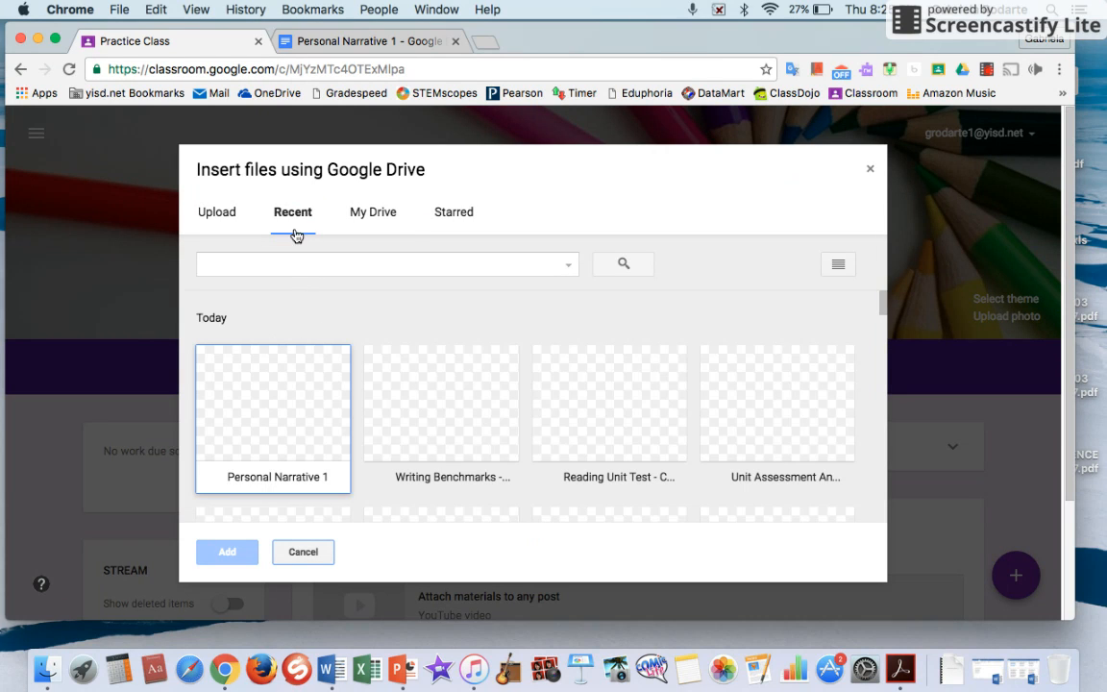
click(285, 471)
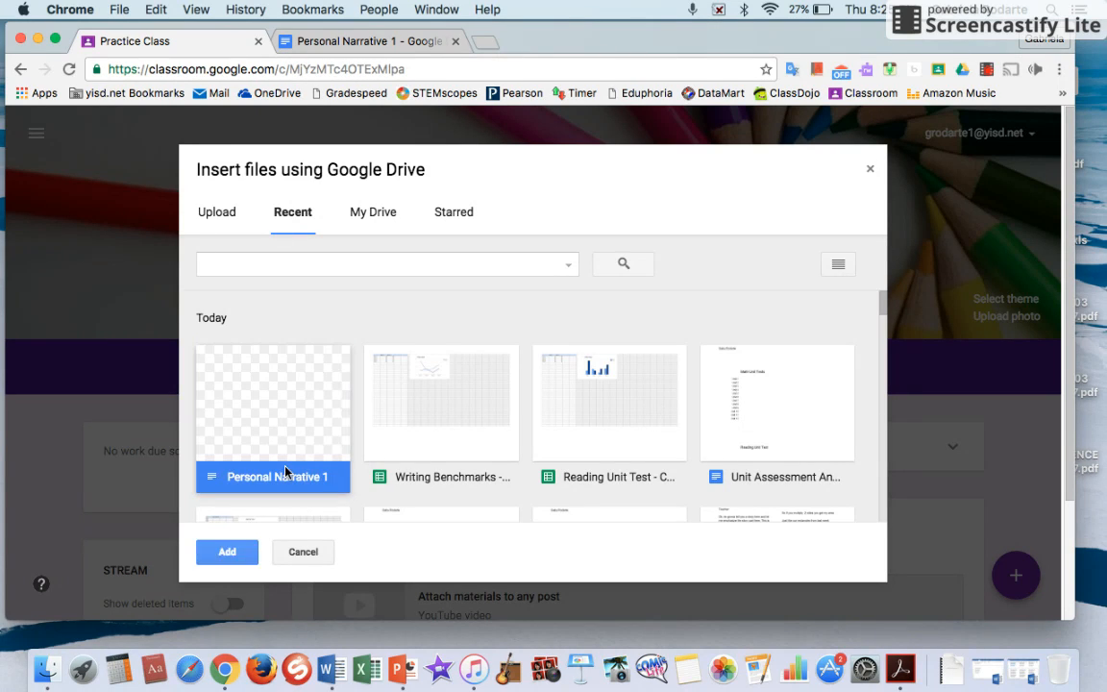
click(231, 554)
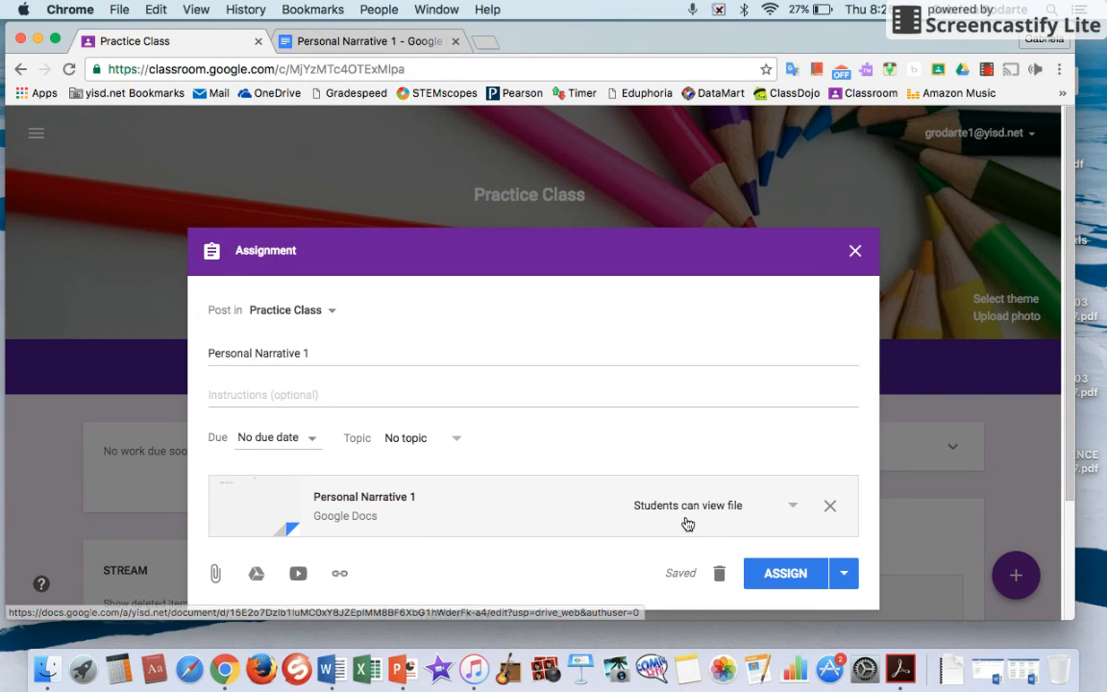
click(718, 511)
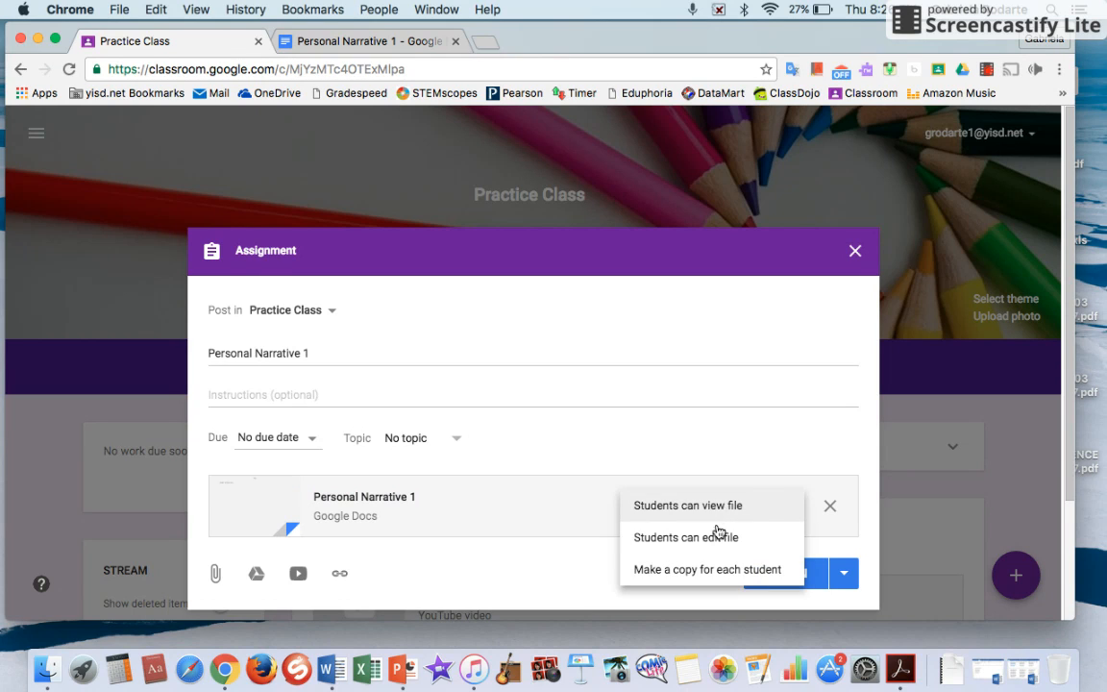
click(718, 571)
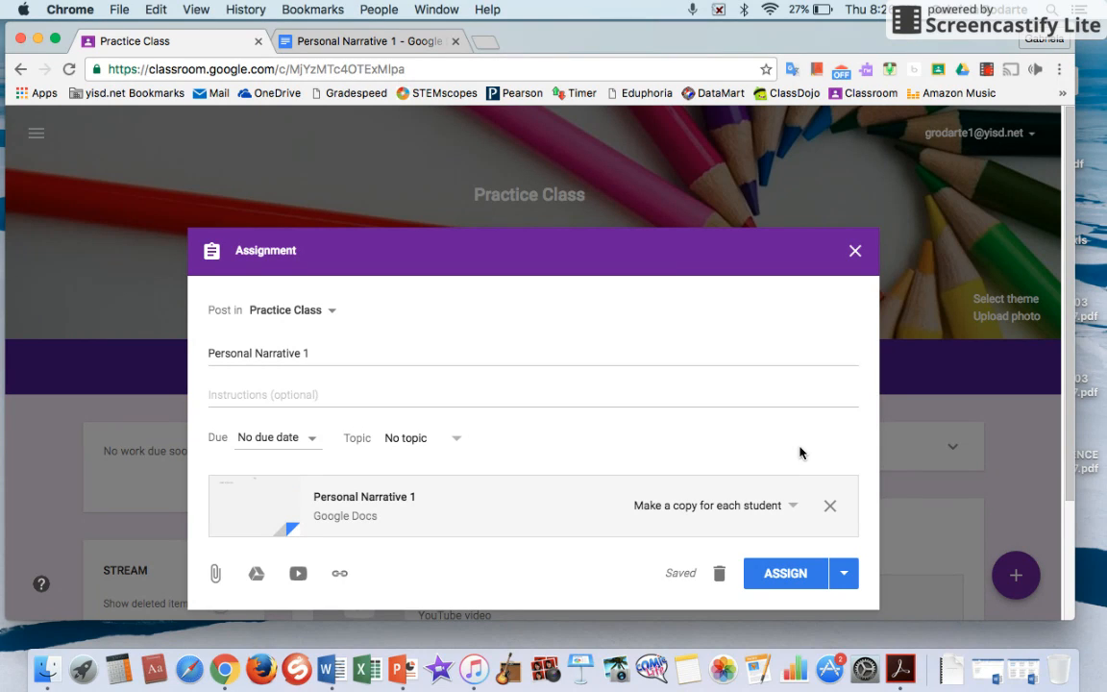
Step: Try the "Students can view file" and "Students can edit file" options on the attachment, and return it to "Make a copy for each student"
click(786, 507)
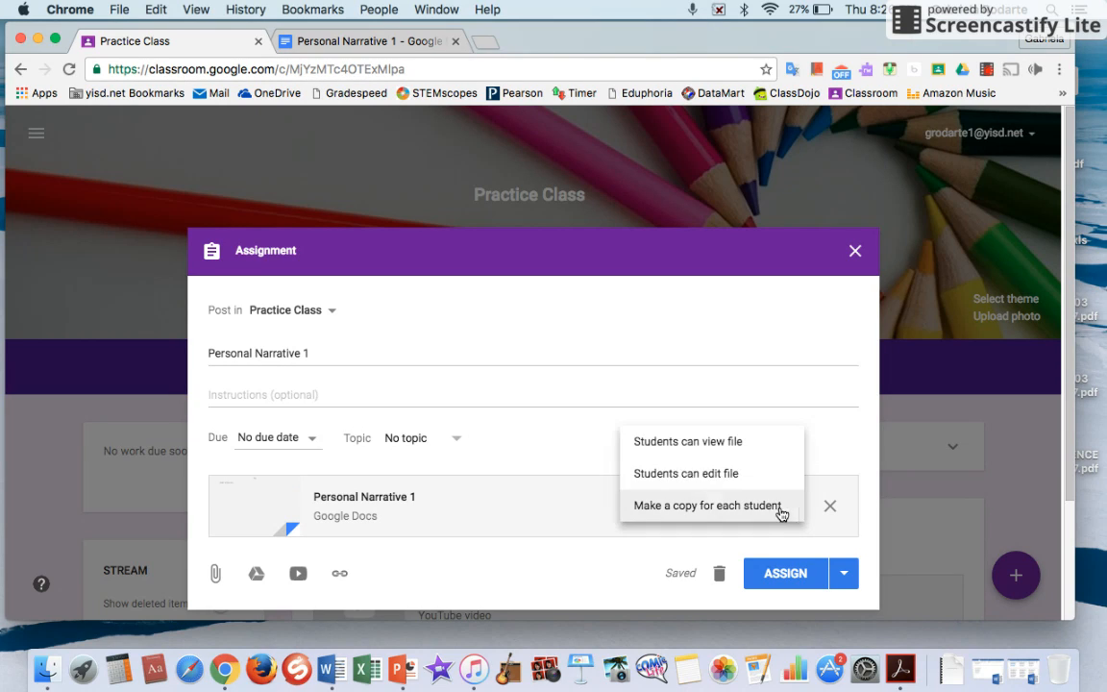
click(709, 458)
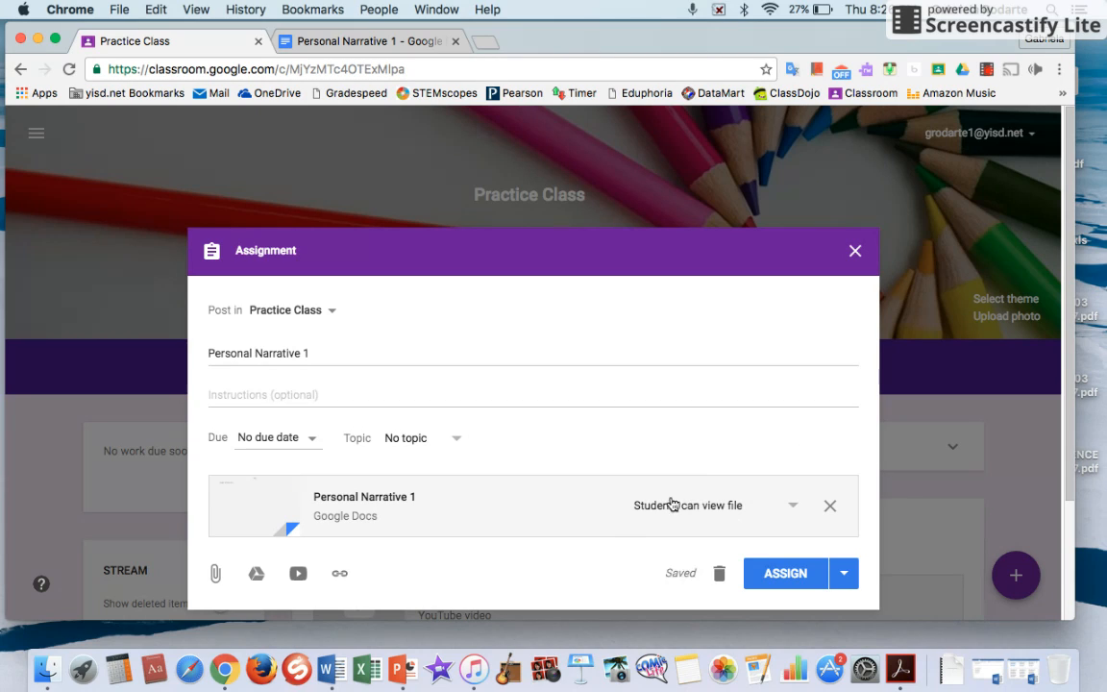
click(755, 515)
click(732, 539)
click(730, 505)
click(730, 538)
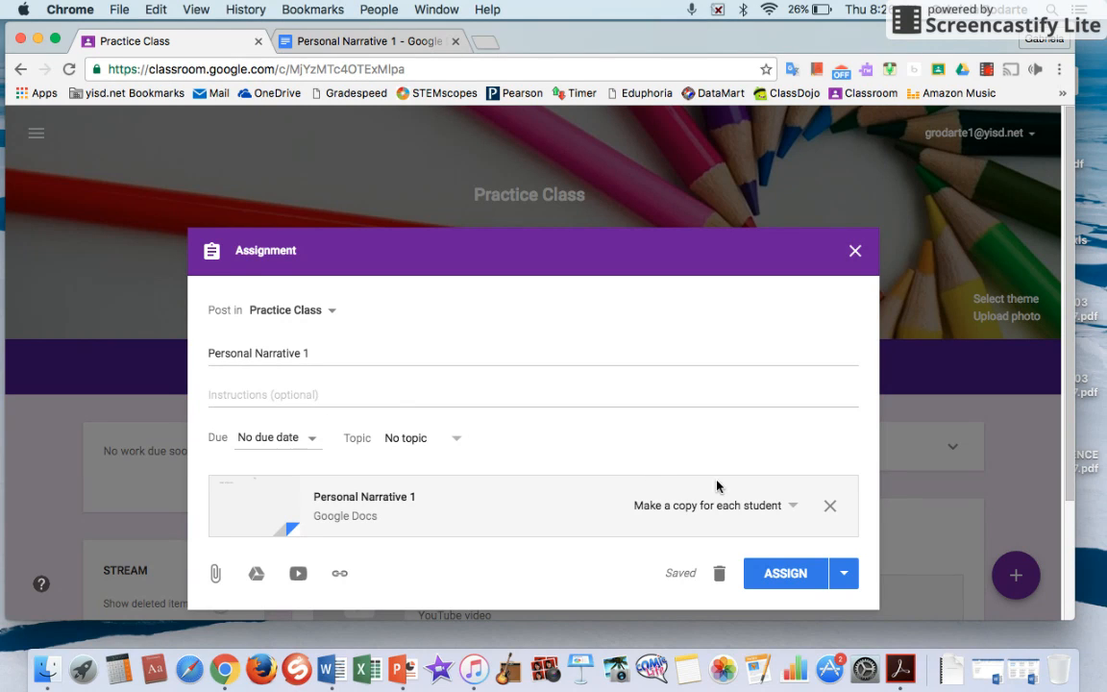
Step: Assign Personal Narrative 1 to the Practice Class and check its post in the class stream
click(785, 573)
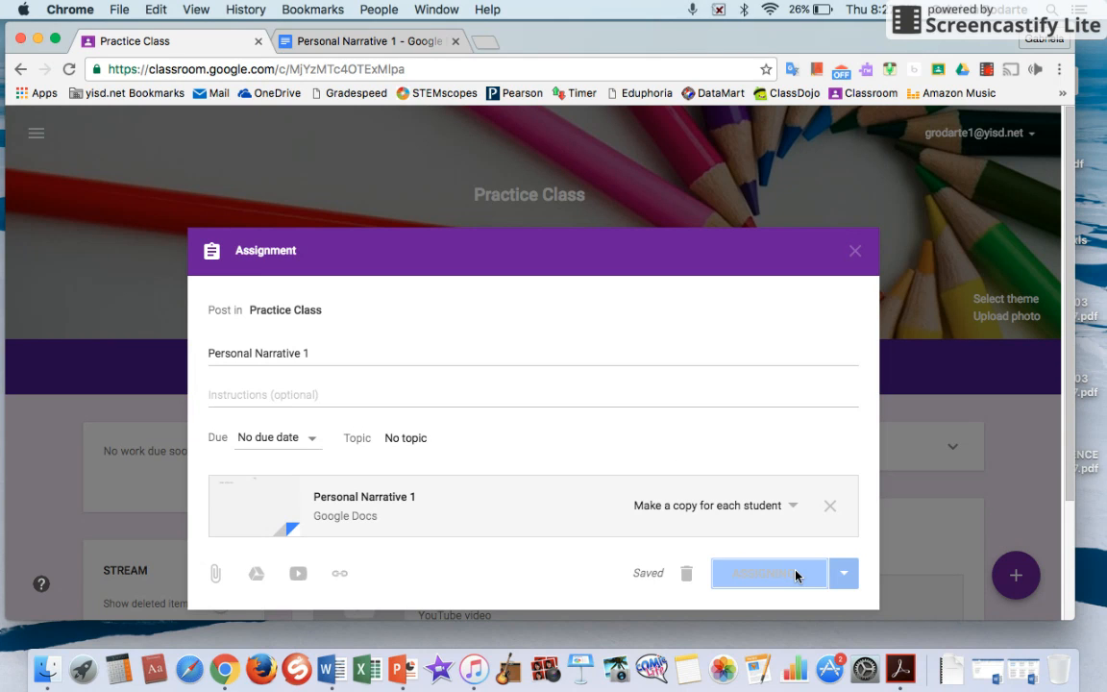
scroll(894, 348, down, 2)
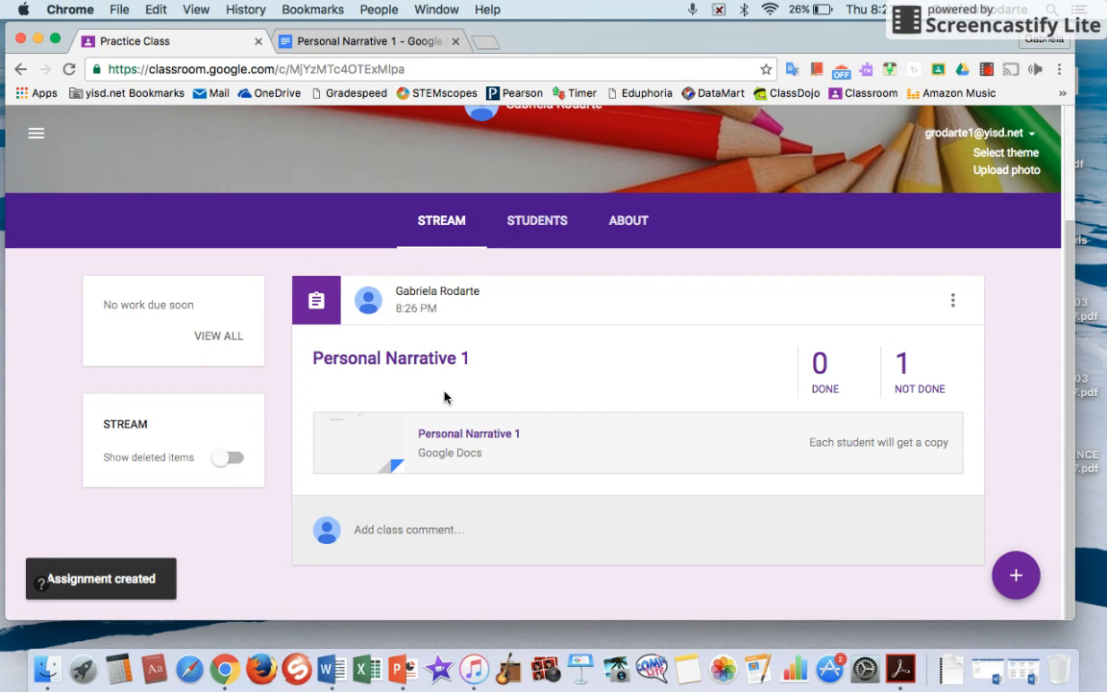
scroll(601, 376, up, 2)
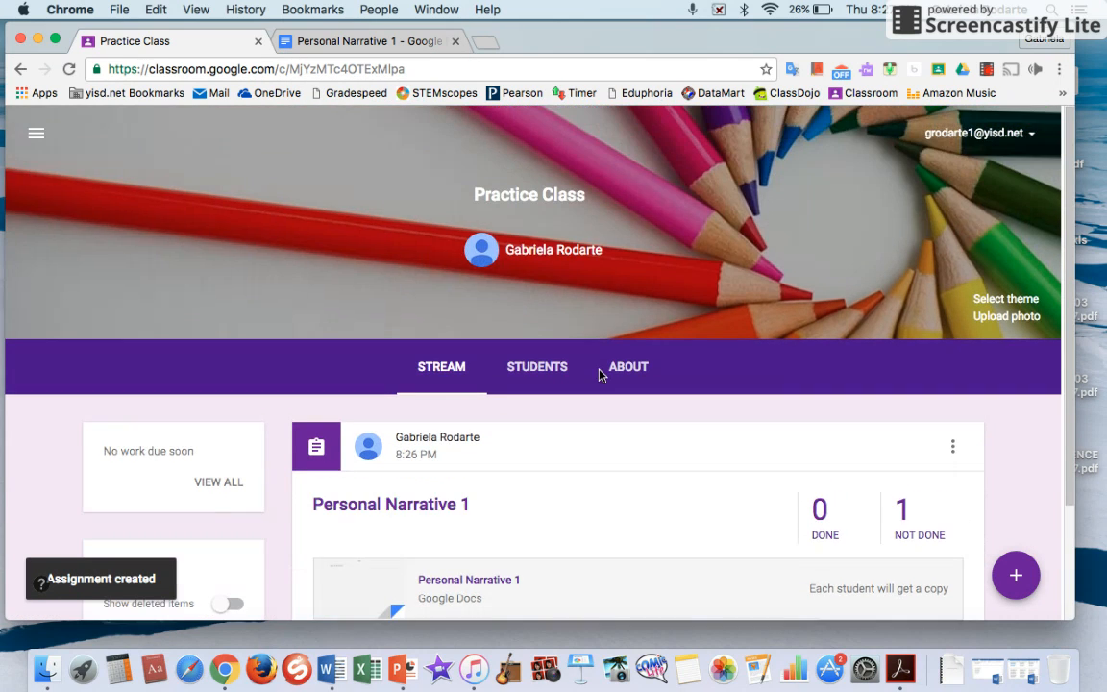
scroll(601, 376, down, 1)
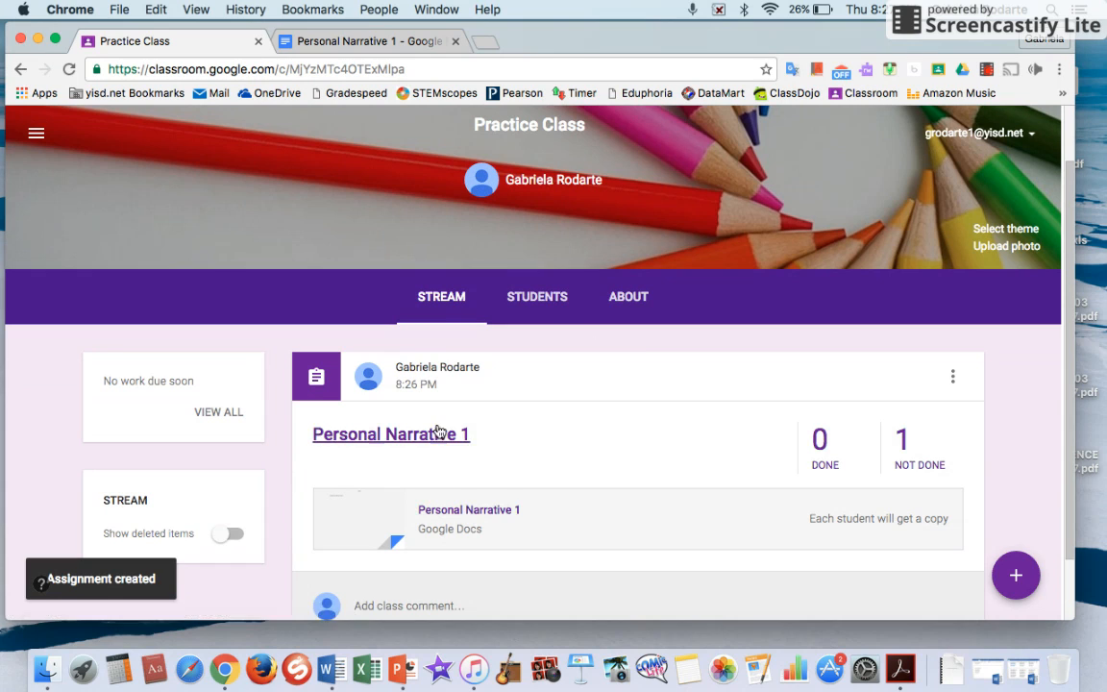
scroll(475, 363, down, 2)
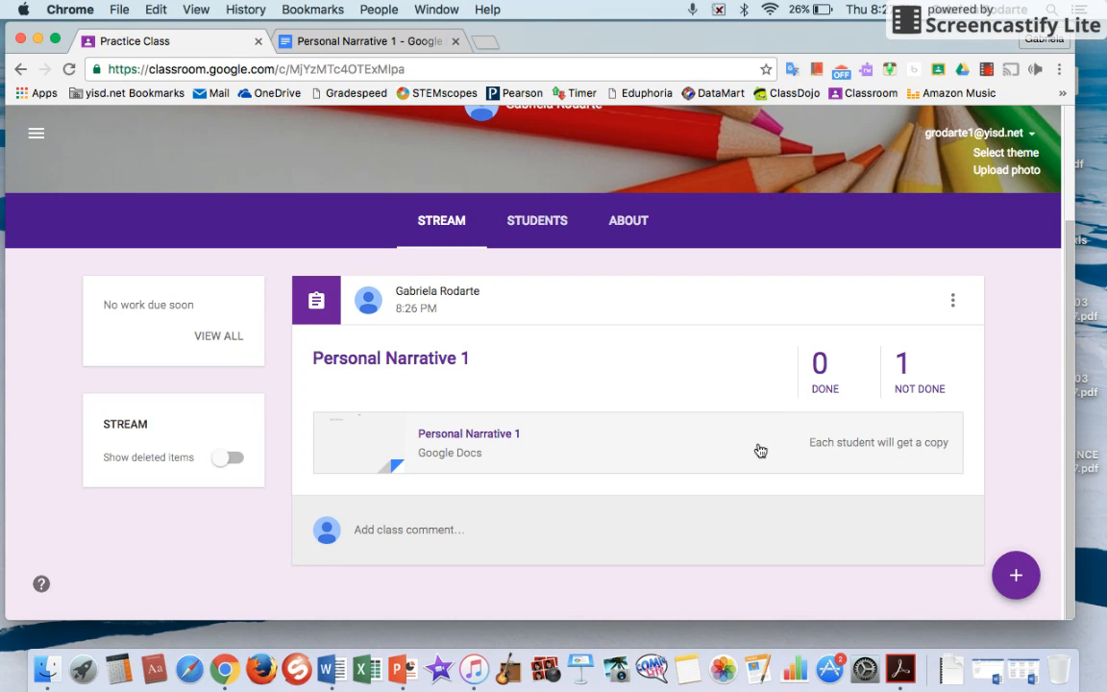
Step: Open the document attached to the assignment post, close the original Personal Narrative 1 document, and try to close the newly opened one
click(513, 438)
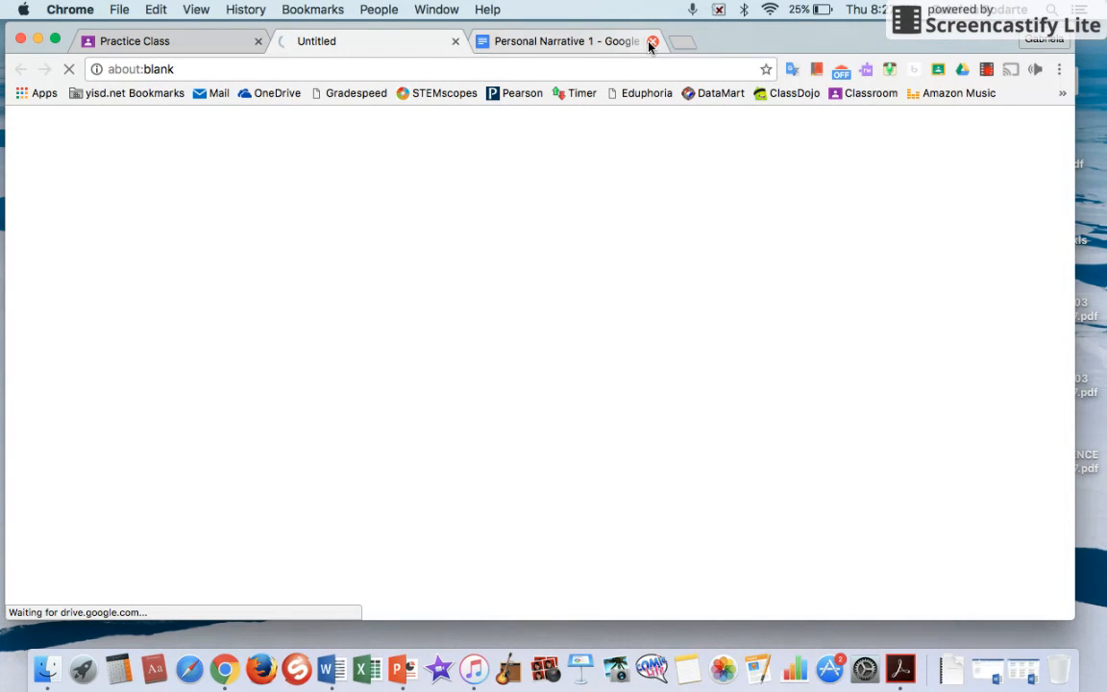
click(602, 44)
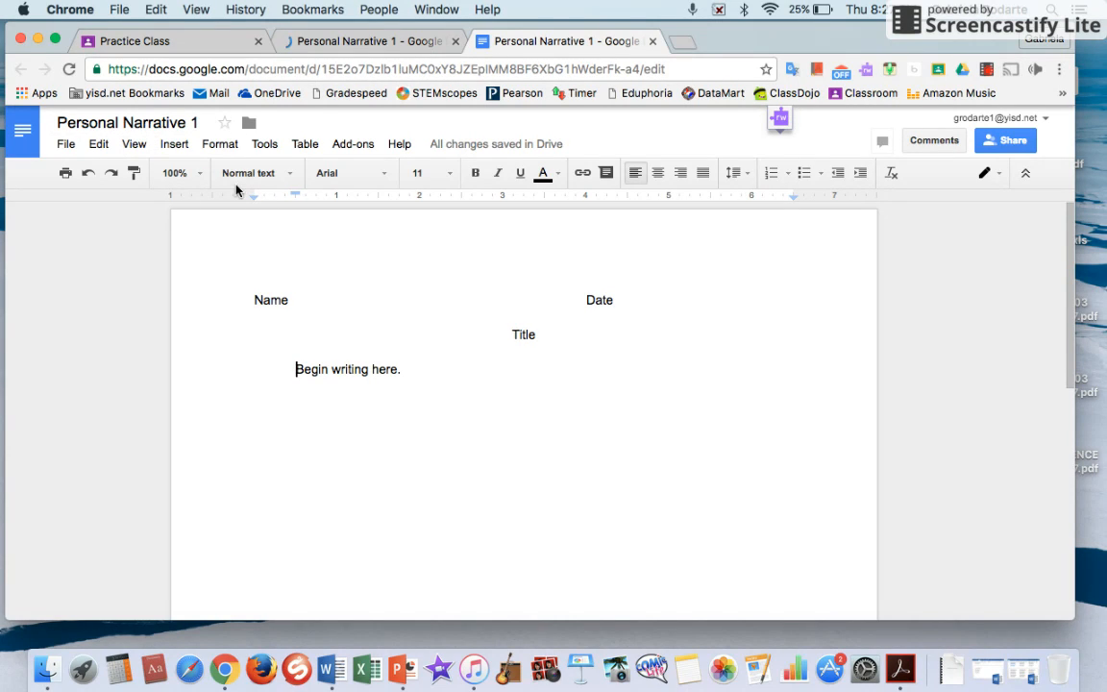
click(652, 41)
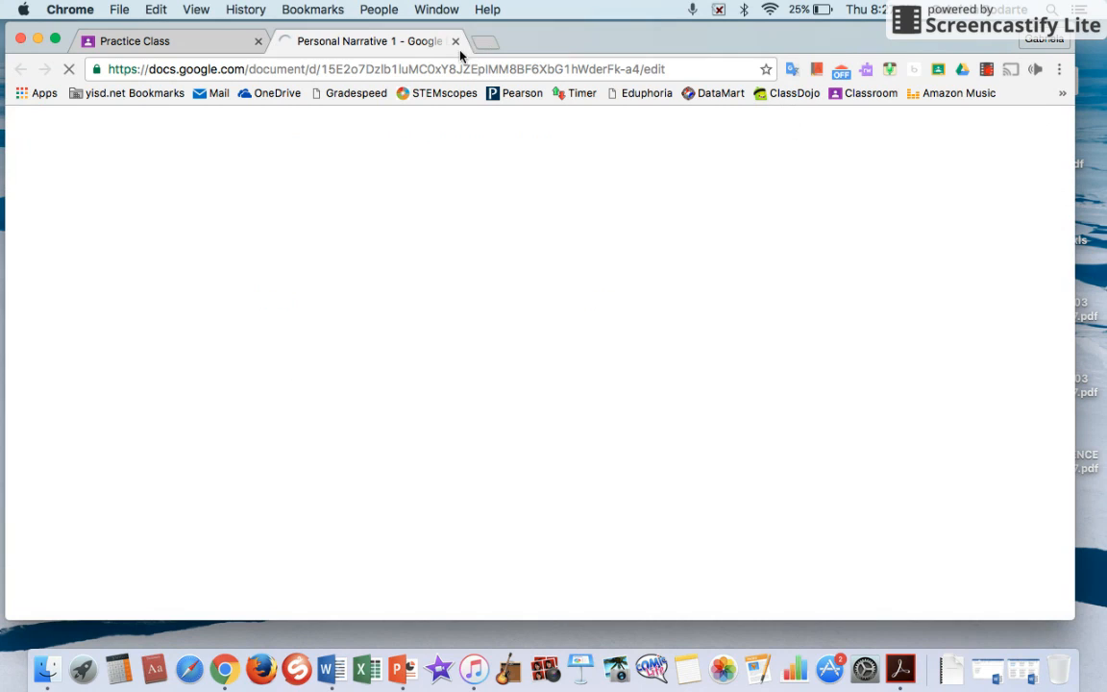
click(455, 43)
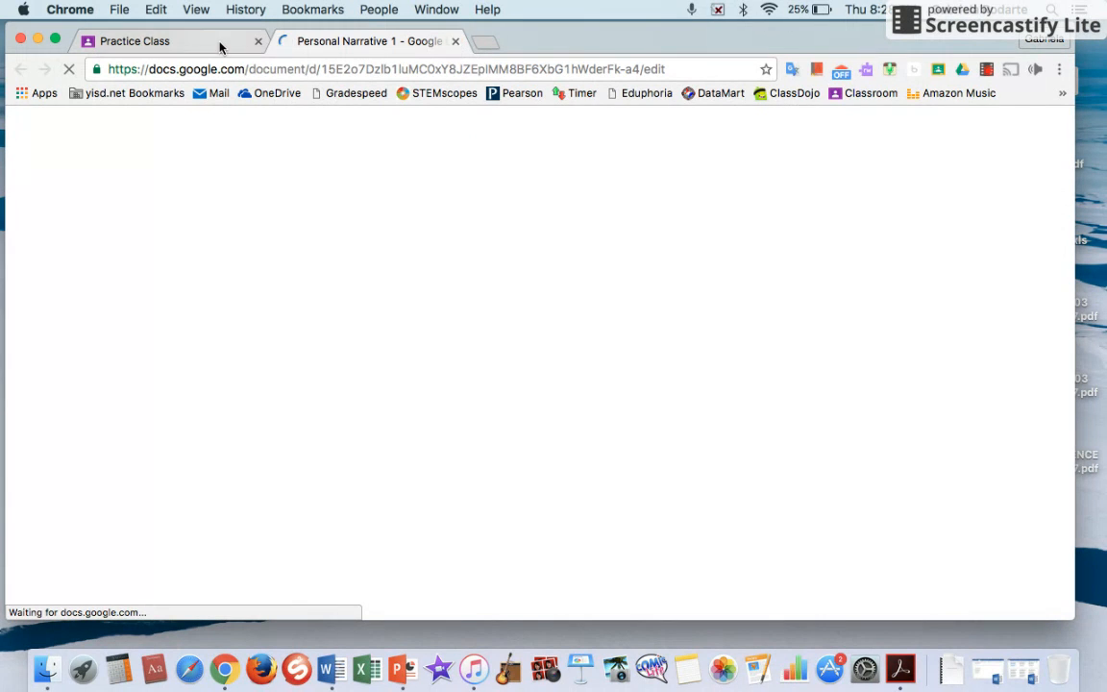